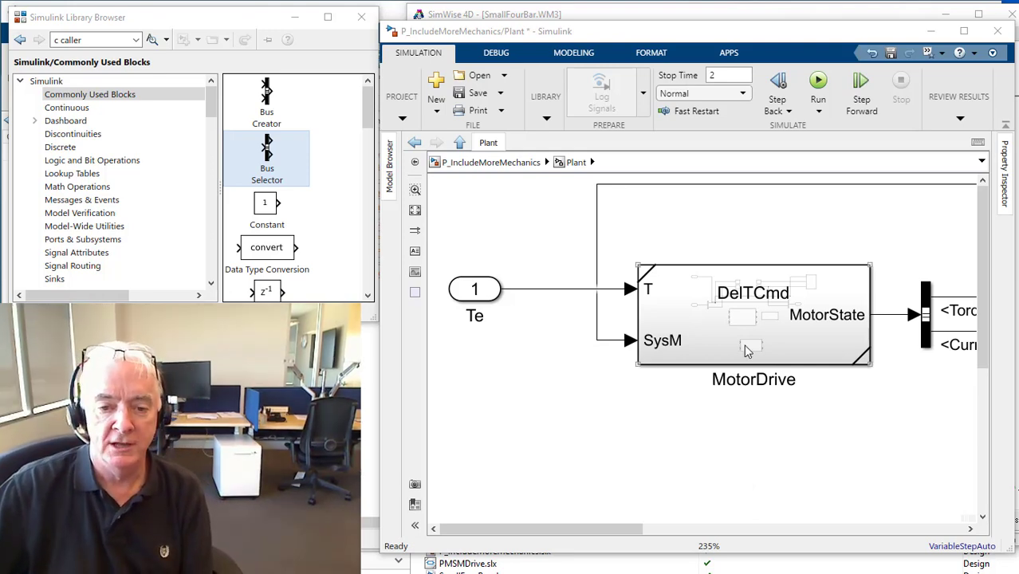
Scroll the Plant subsystem right to reveal the bus selector and the Mechanical Shaft block.
drag(598, 529, 750, 531)
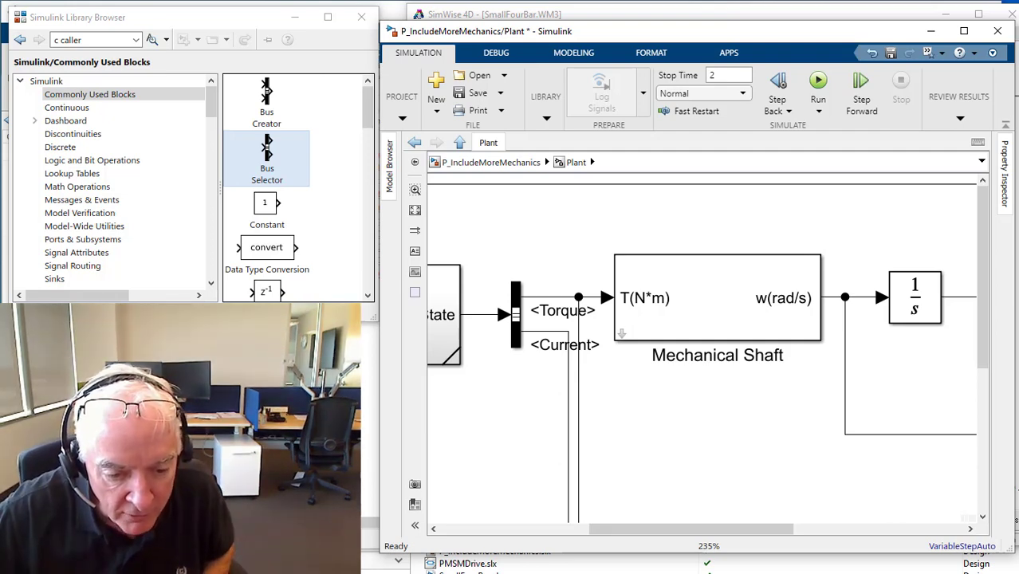
In SimWise 4D, select coord[4] on Ground, play the four-bar simulation, then stop and reset to frame 0.
key(alt+Tab)
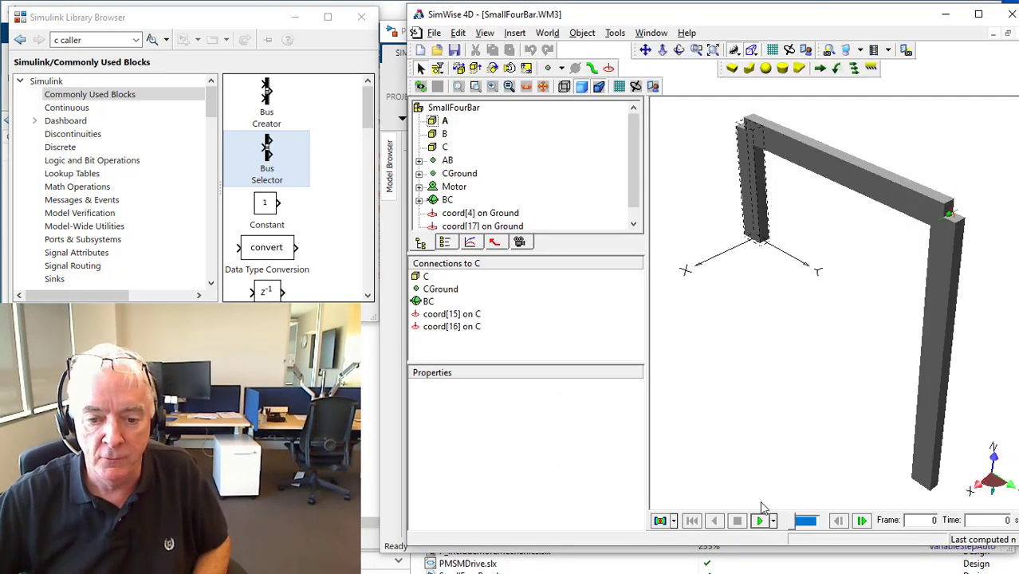
click(760, 248)
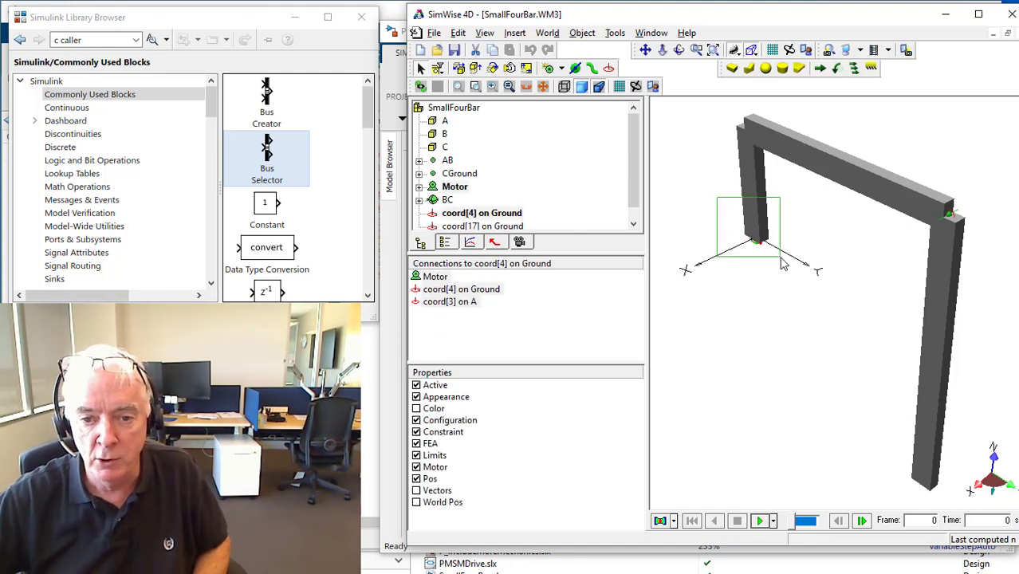
click(759, 521)
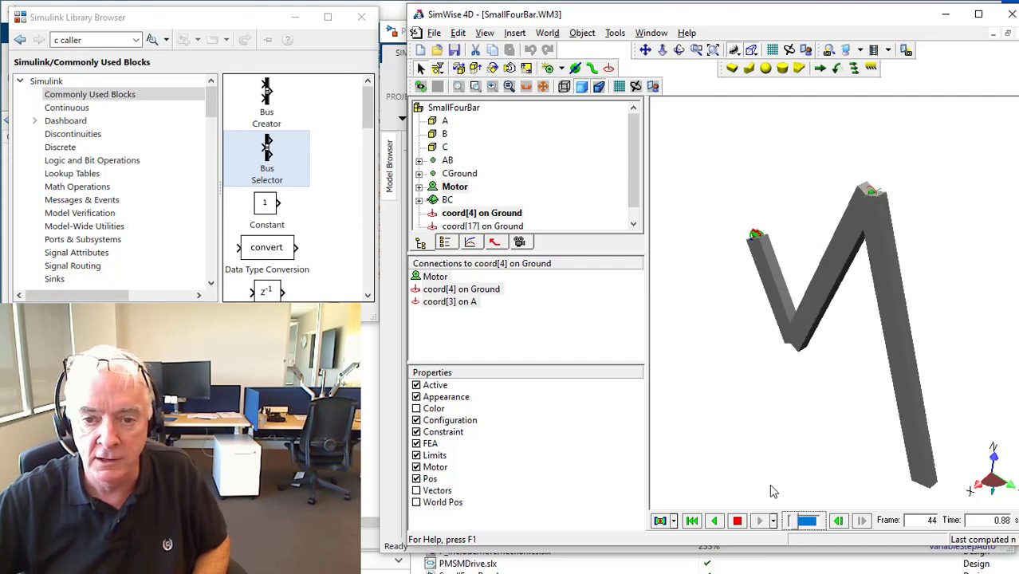
click(737, 520)
click(693, 520)
drag(719, 213, 792, 284)
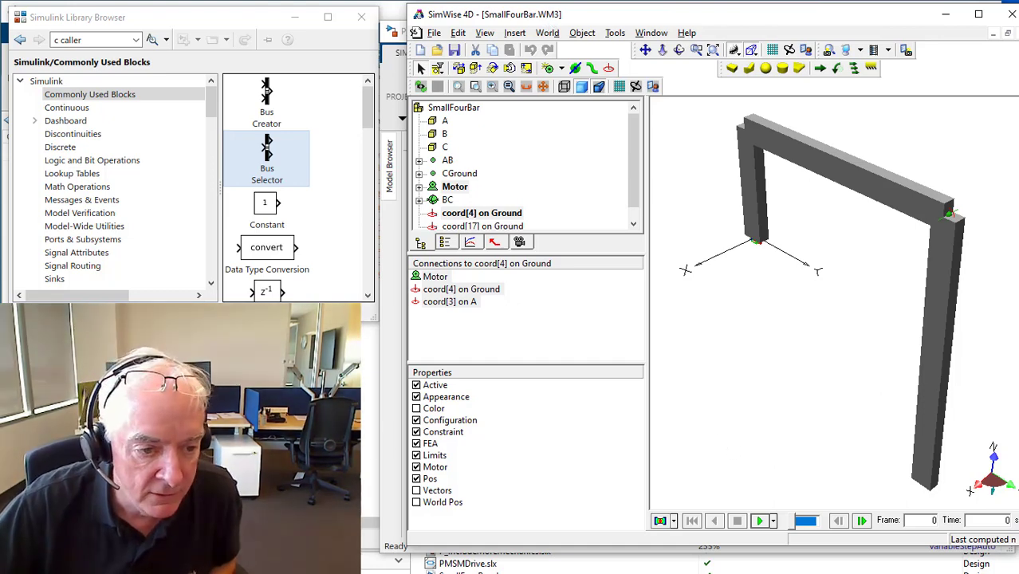
Bring MATLAB forward, clear the workspace variables and Command Window, and show the Apps gallery.
key(alt+Tab)
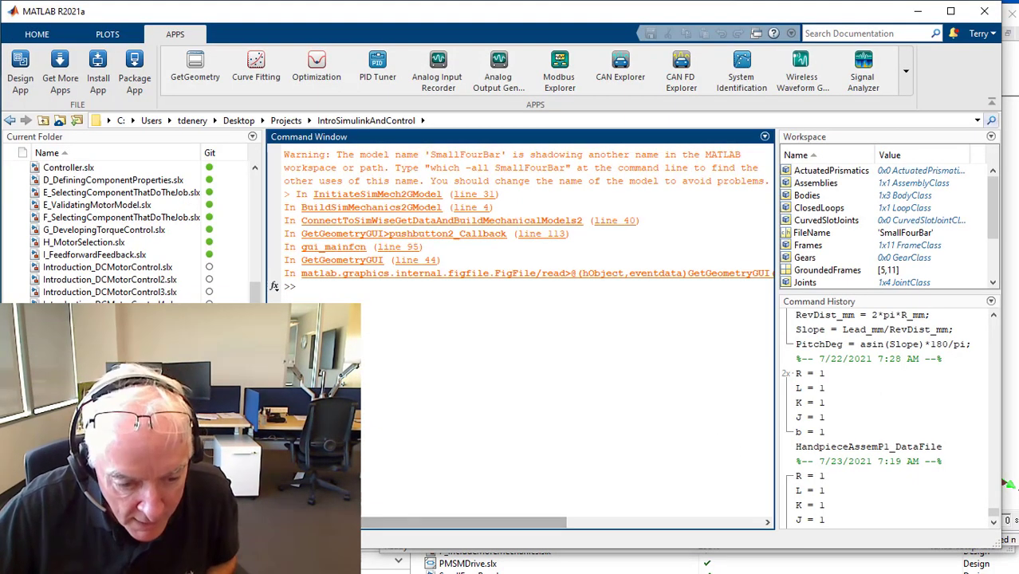
key(alt+Tab)
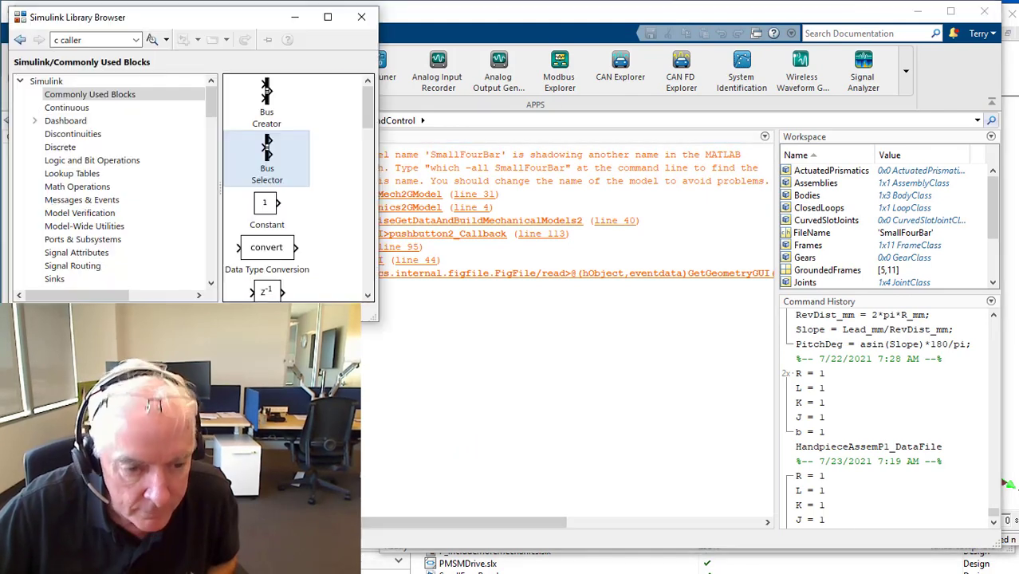
click(457, 352)
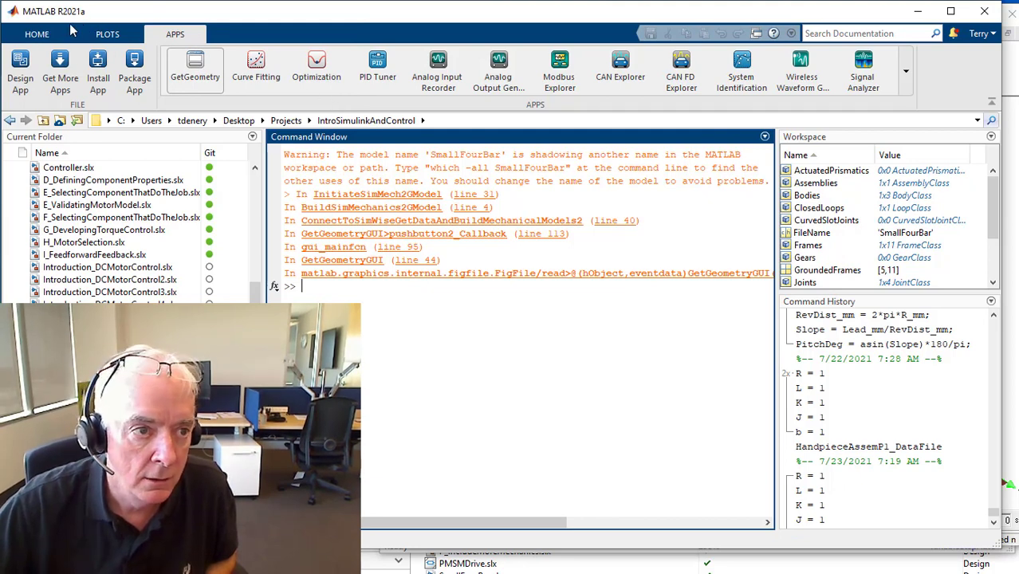
click(41, 34)
click(341, 90)
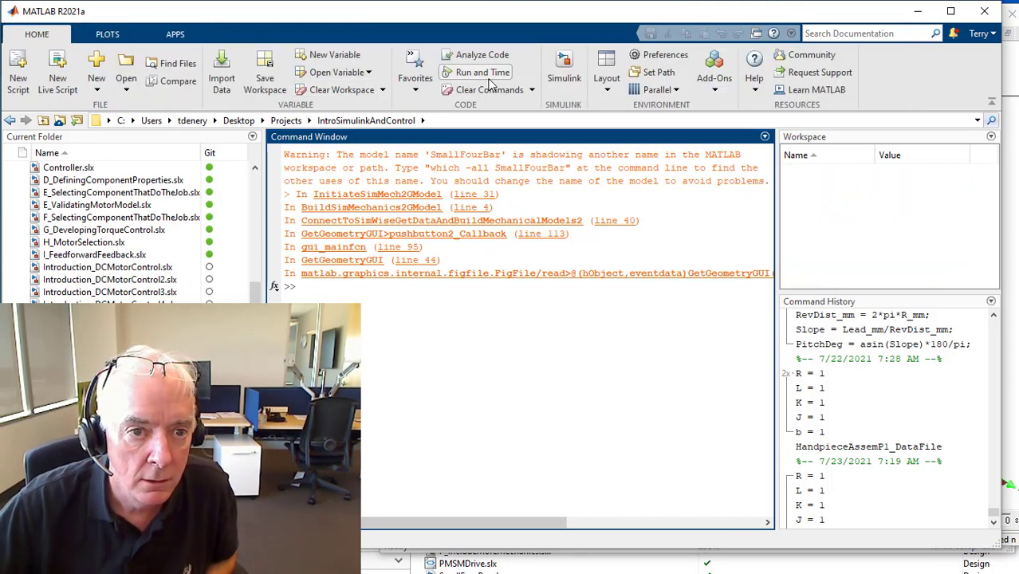
click(482, 90)
click(176, 35)
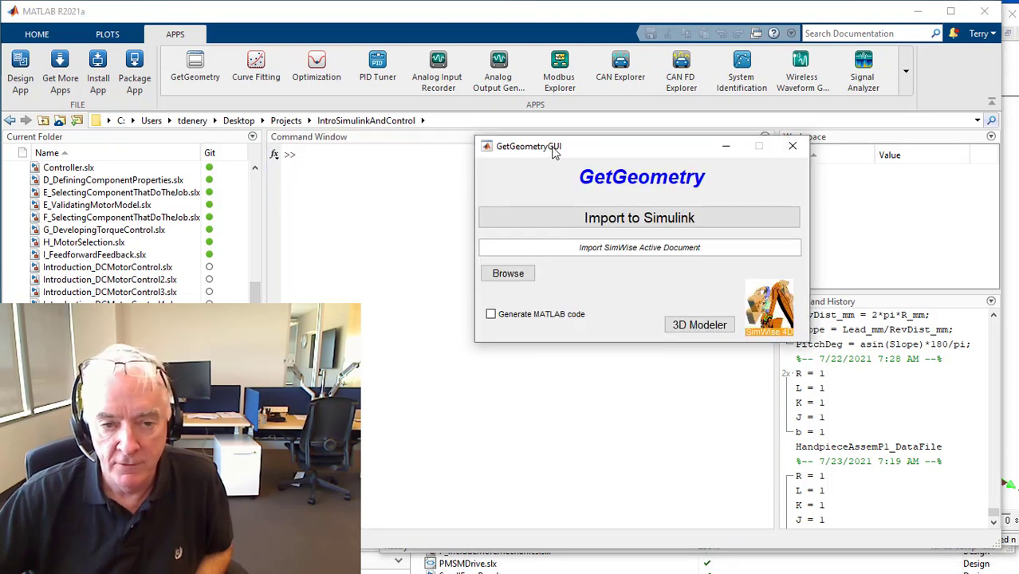
Import the SimWise four-bar document into Simulink from the GetGeometryGUI window.
drag(569, 150, 634, 149)
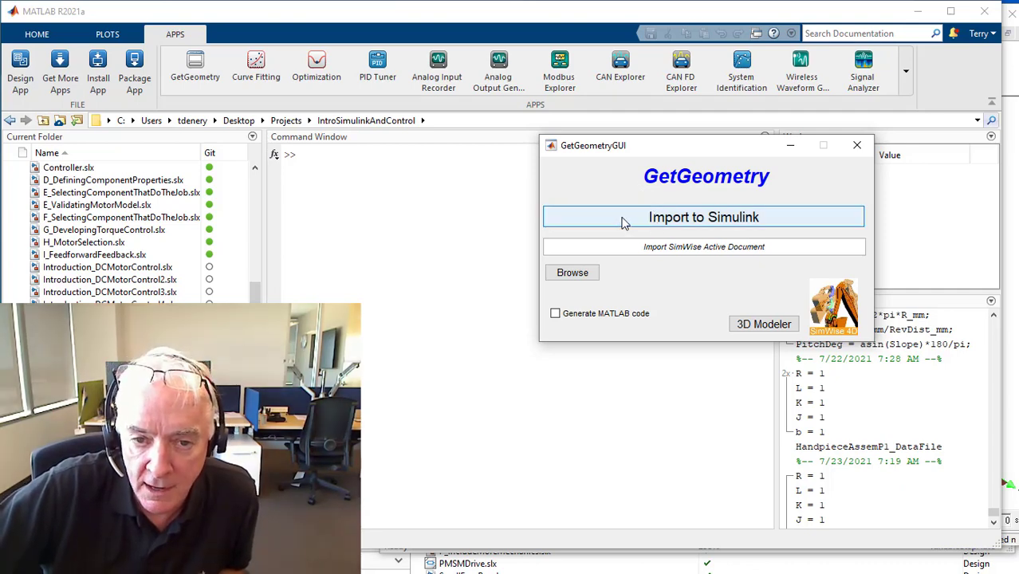
click(623, 222)
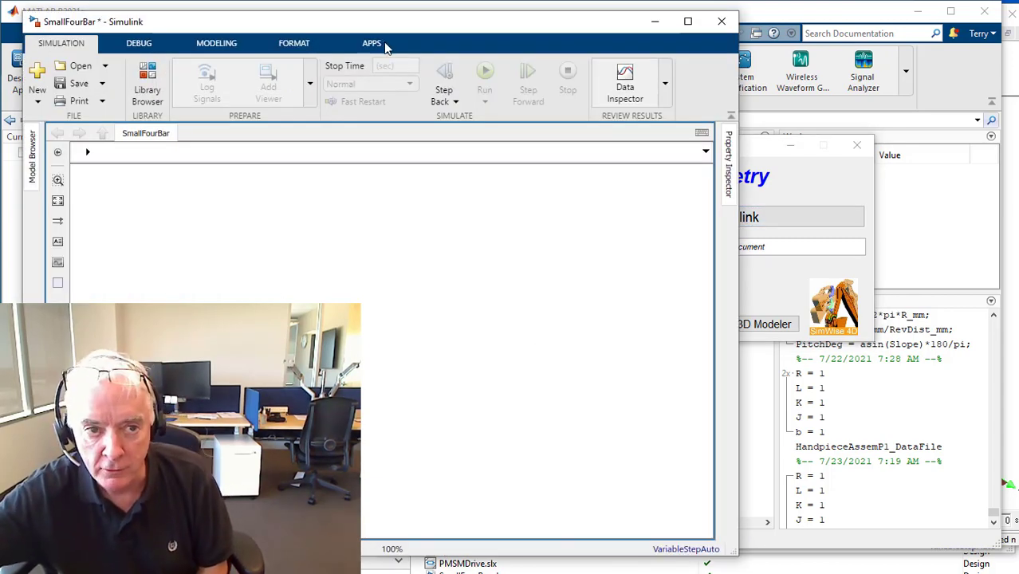
Move the new SmallFourBar model window aside, then select NewtonianCS1 and NewtonianCS2 once built.
drag(370, 27, 654, 34)
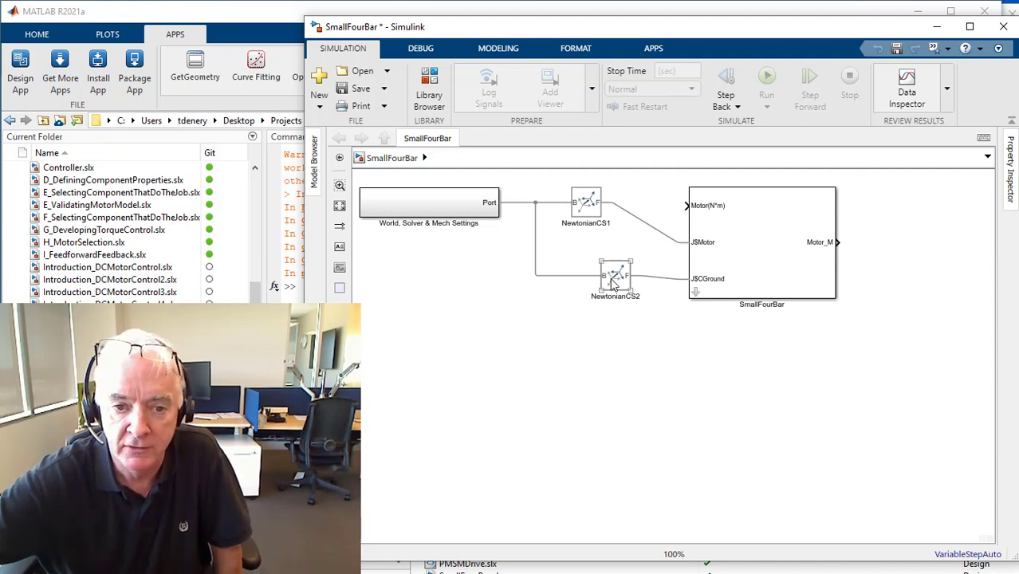
drag(558, 196, 623, 306)
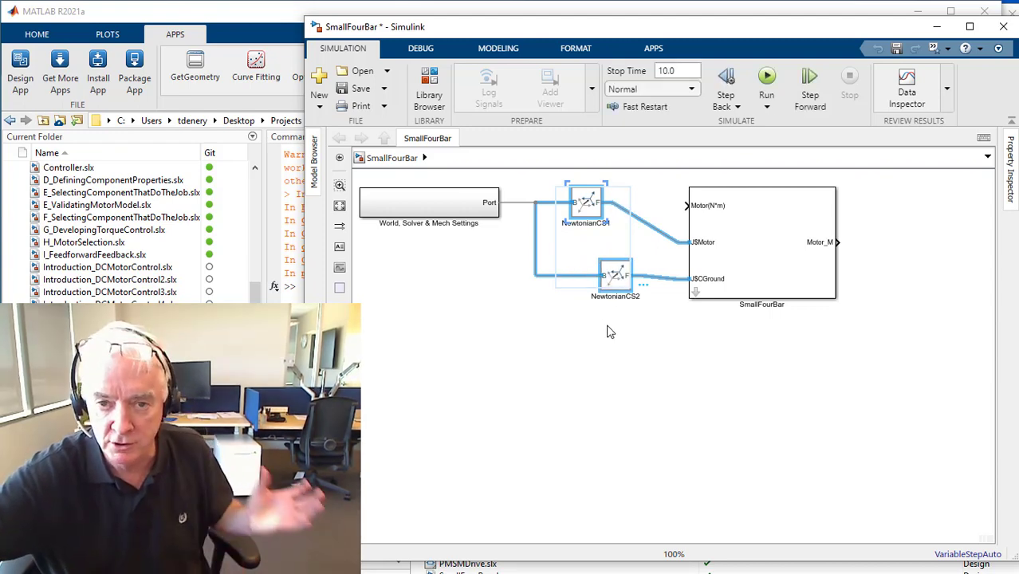
Simulate SmallFourBar, rewind Mechanics Explorer to time 0, select the left and right links, then minimize it.
click(823, 378)
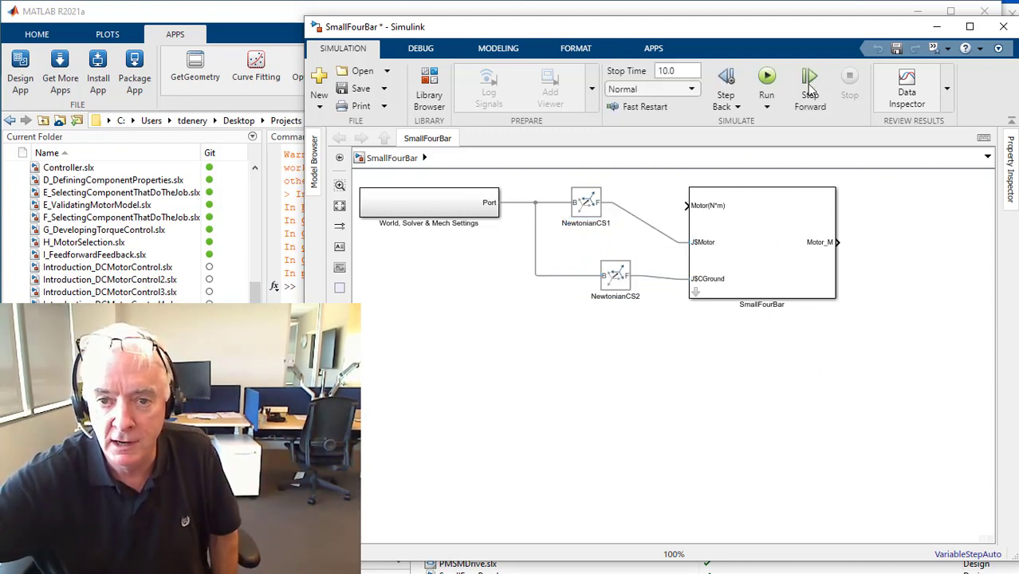
click(768, 76)
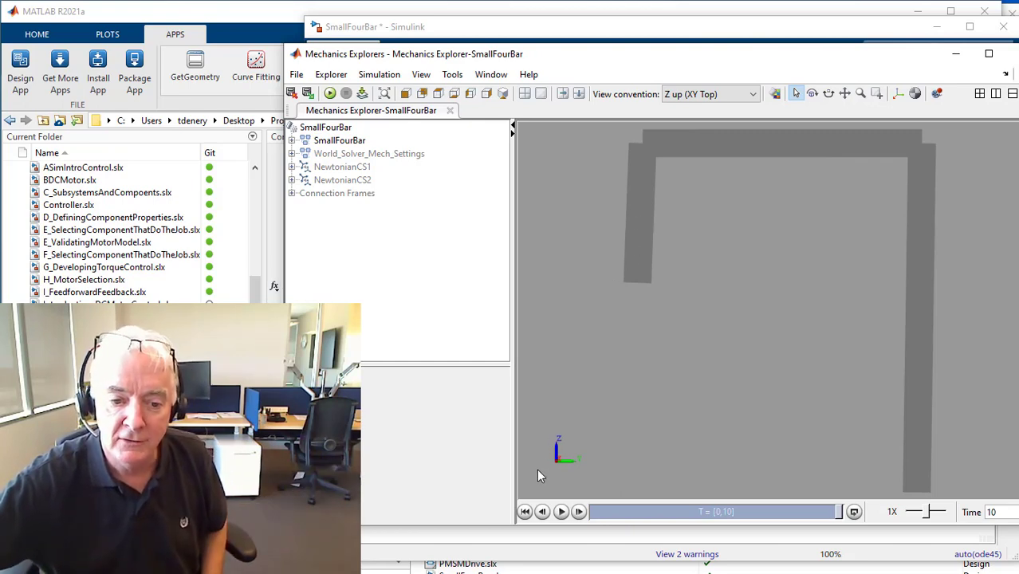
click(525, 511)
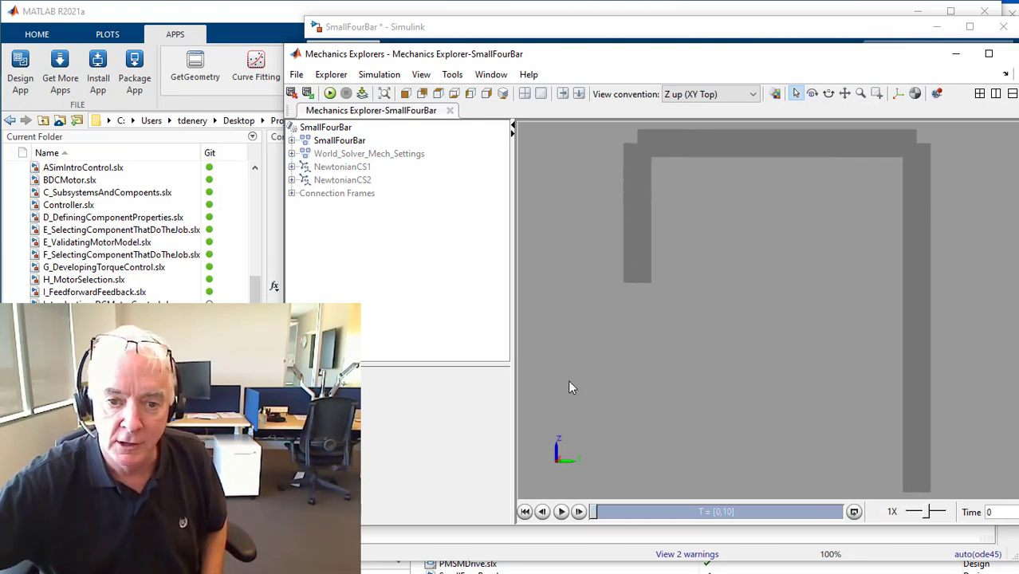
click(638, 214)
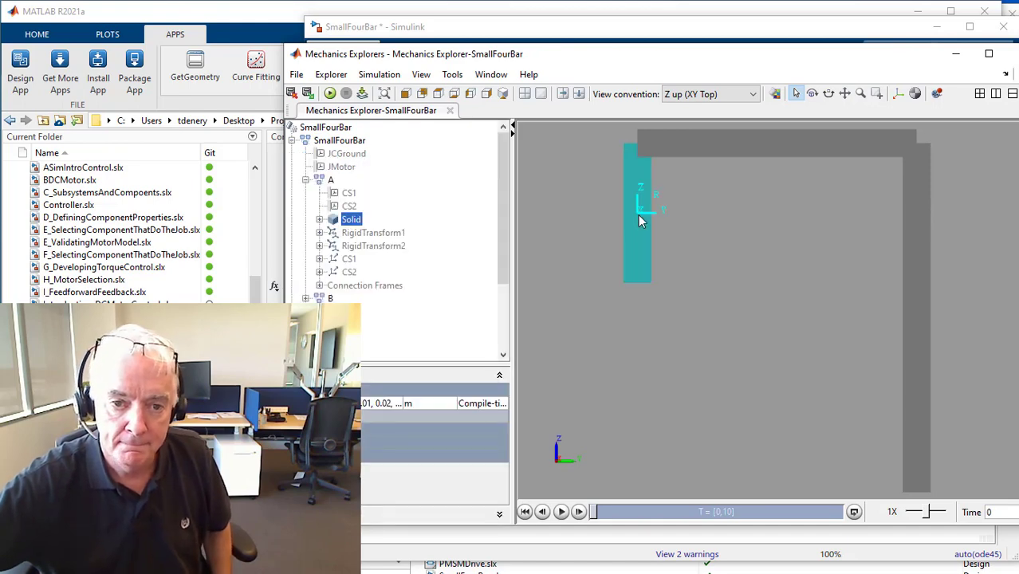
click(920, 341)
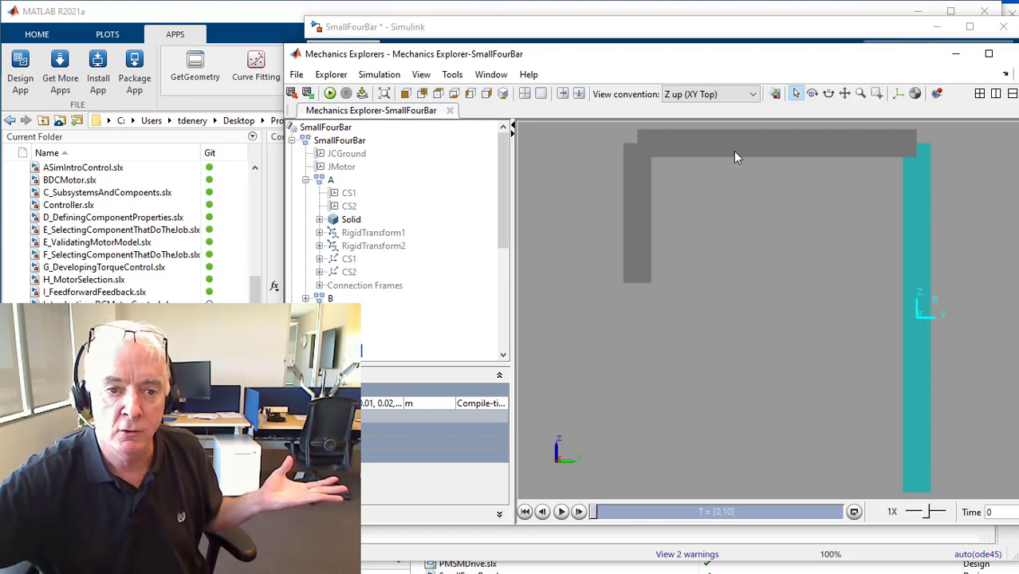
click(952, 59)
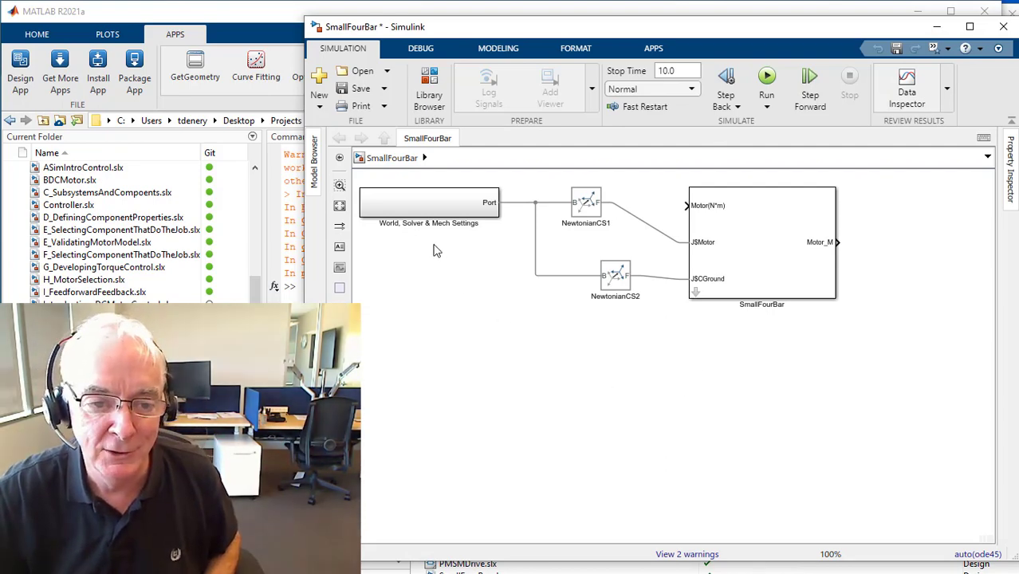
Move the World block and NewtonianCS1 down level with JSMotor, and NewtonianCS2 right beside JSCGround.
drag(438, 248, 587, 213)
drag(612, 324, 609, 341)
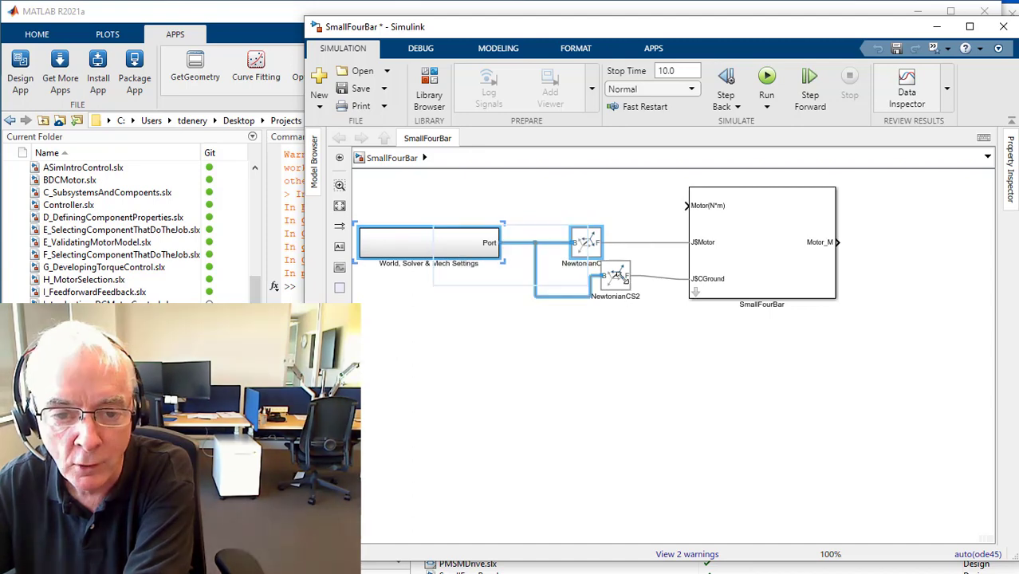
mouse_move(625, 285)
mouse_down()
mouse_move(646, 295)
mouse_move(641, 276)
mouse_up()
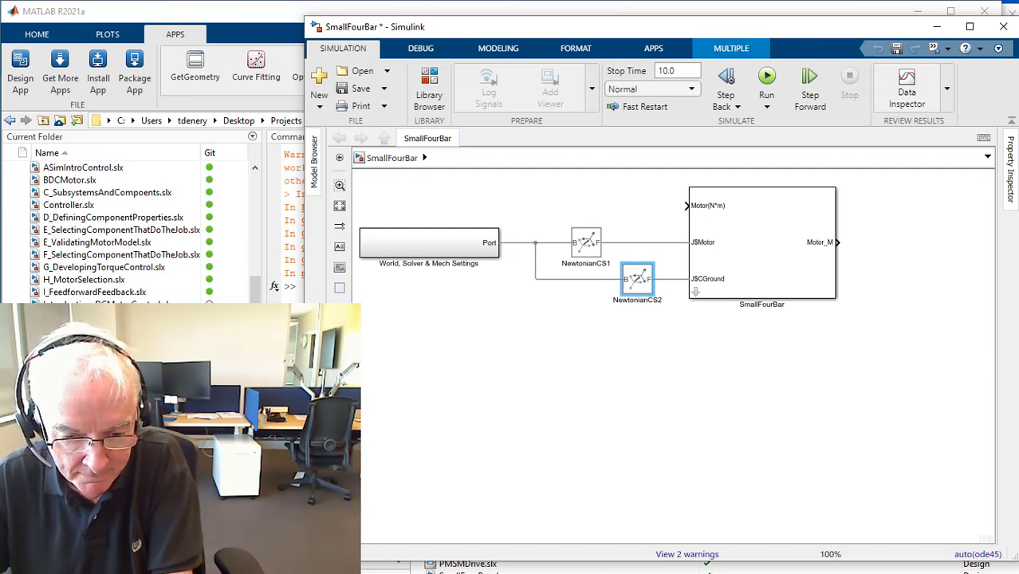
key(alt+Tab)
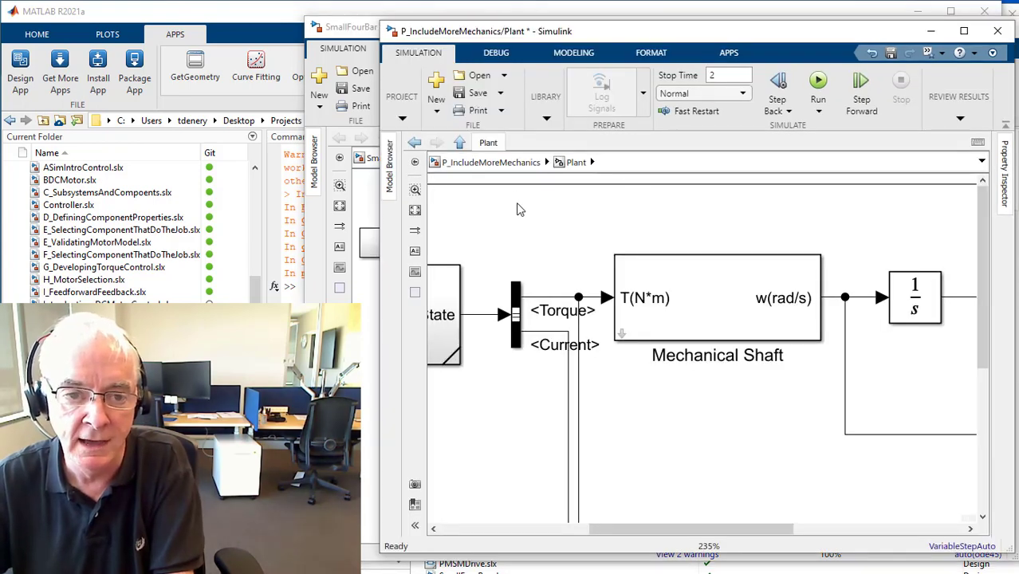
Go up to the P_IncludeMoreMechanics top level, open the Controller, and select its Inverse Mechanical Shaft block.
drag(658, 227, 786, 334)
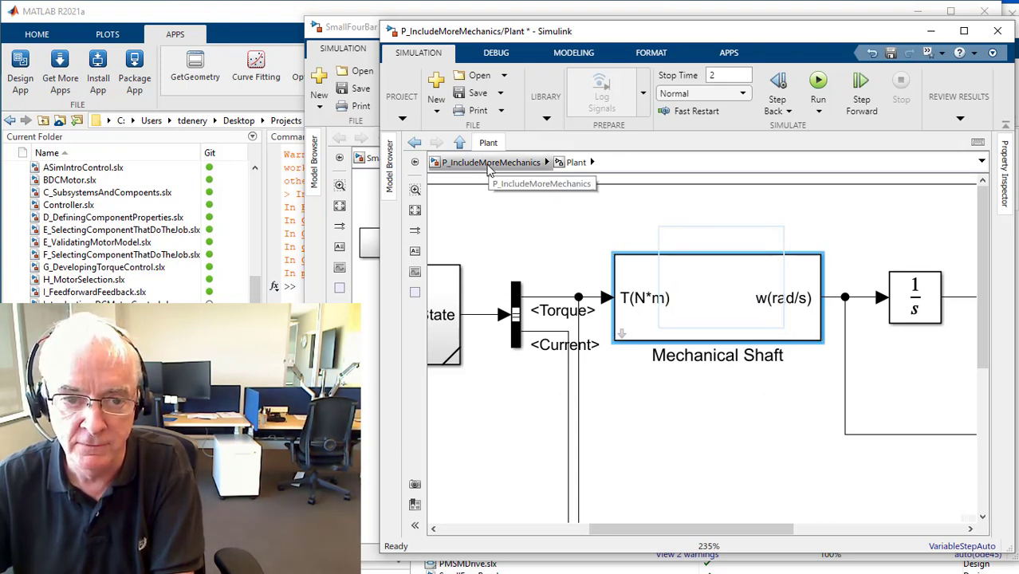
click(490, 163)
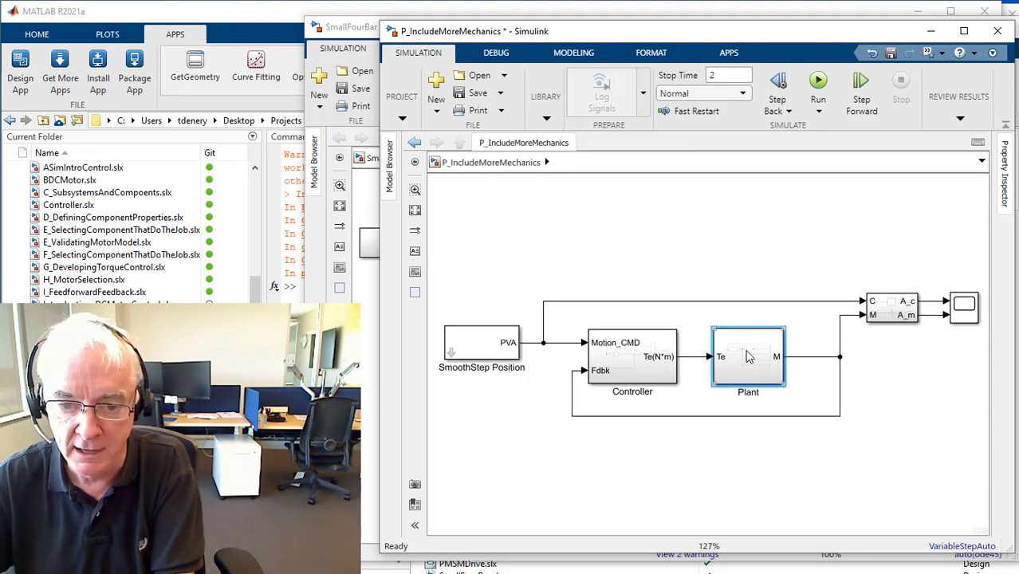
click(646, 374)
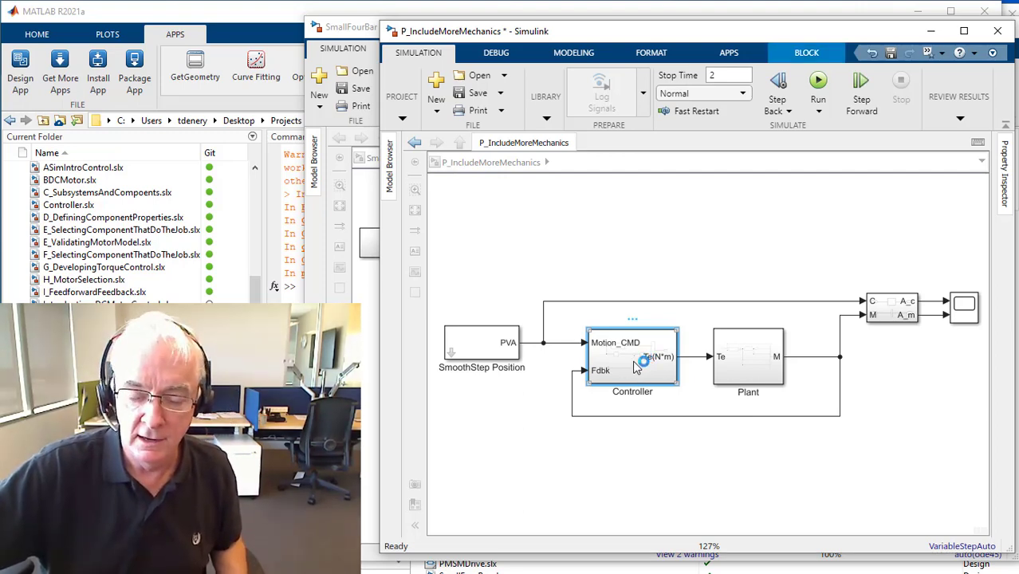
double_click(632, 365)
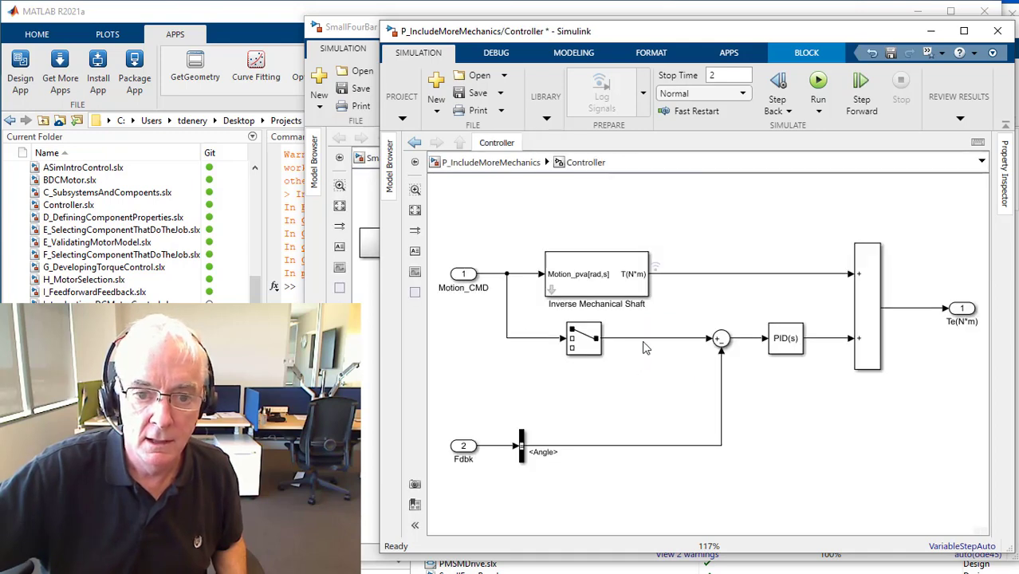
click(603, 263)
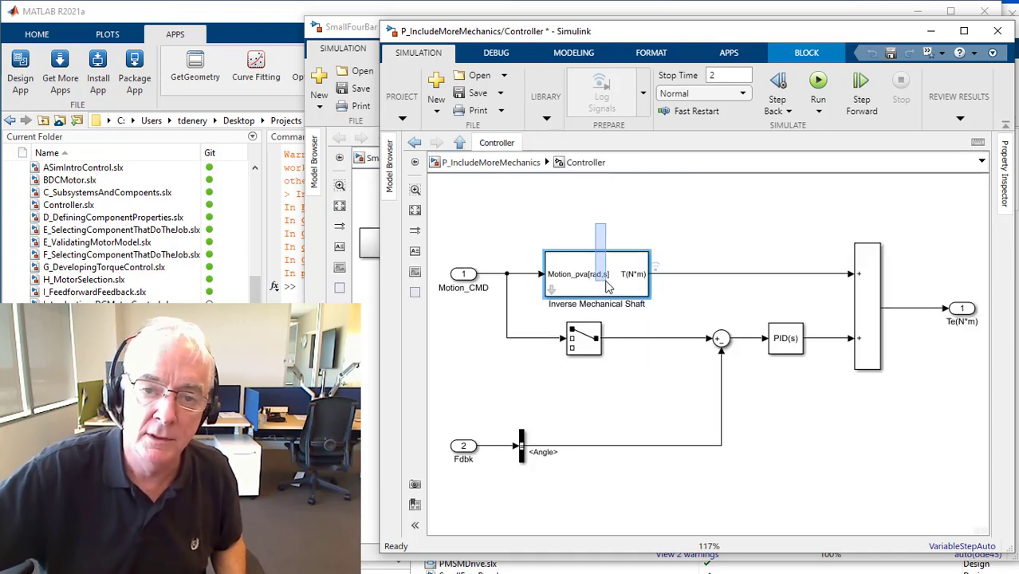
click(562, 279)
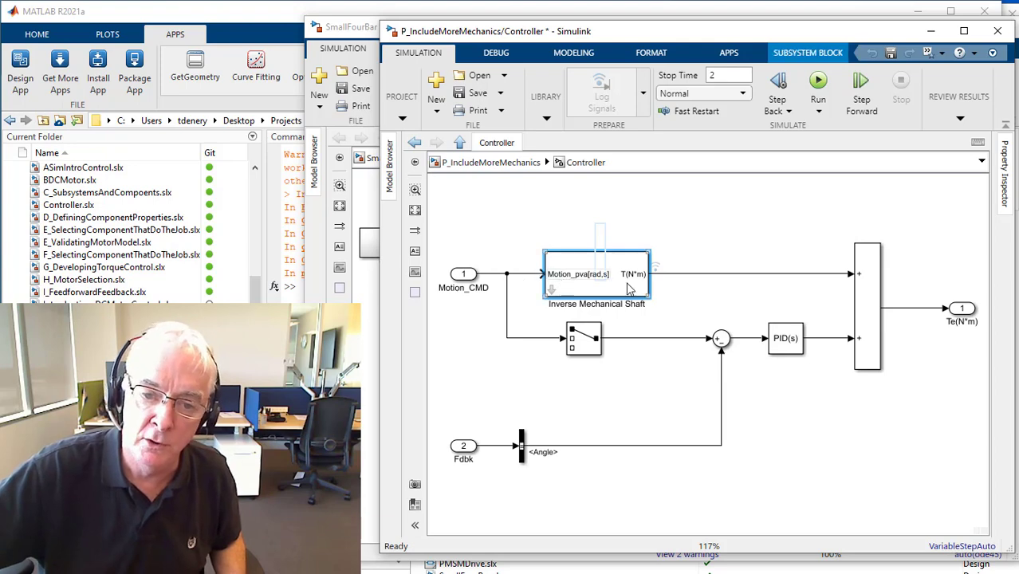
Select every block of the SmallFourBar model and collapse them into a single subsystem.
click(367, 350)
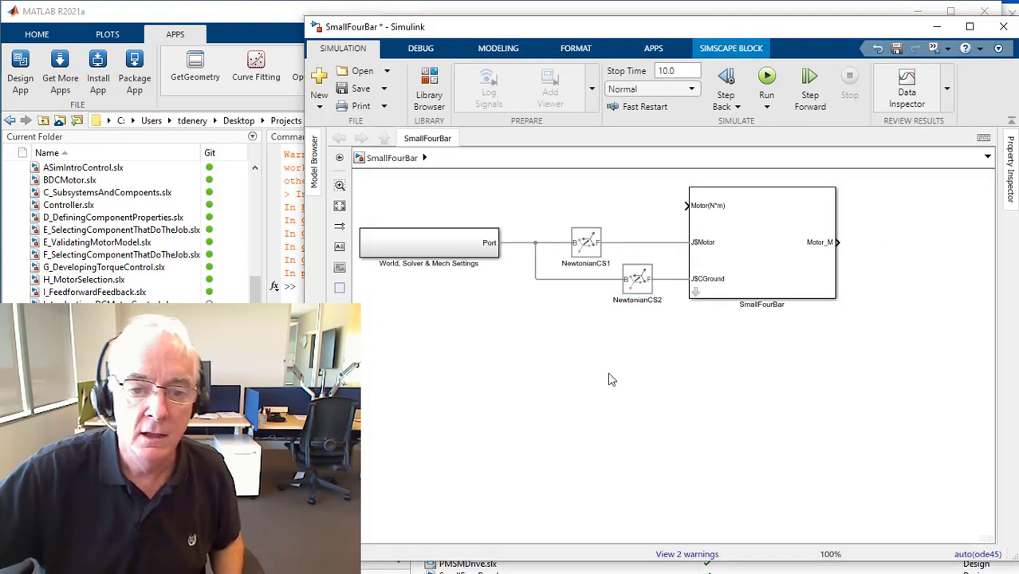
drag(423, 355, 891, 186)
click(758, 256)
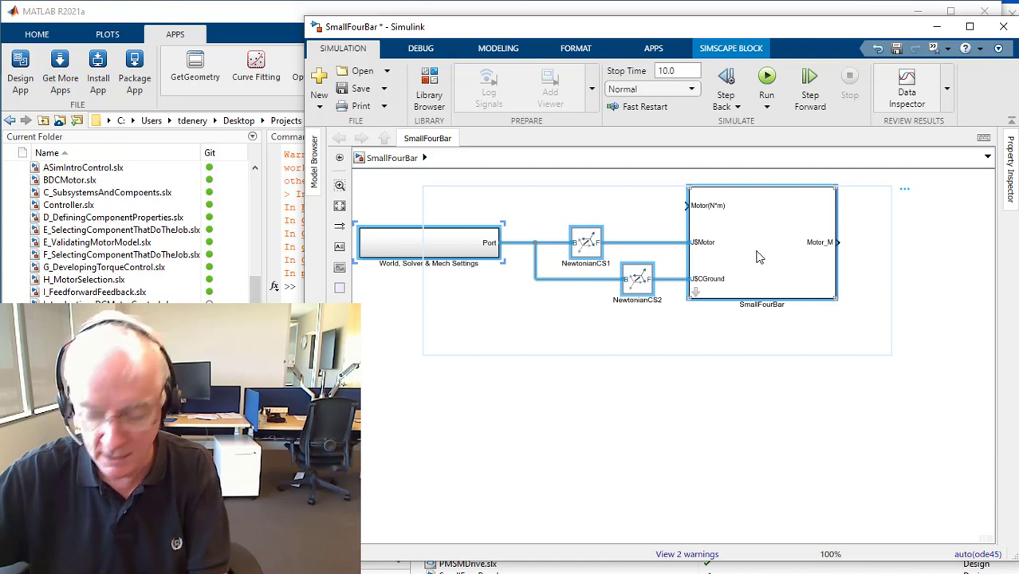
right_click(757, 255)
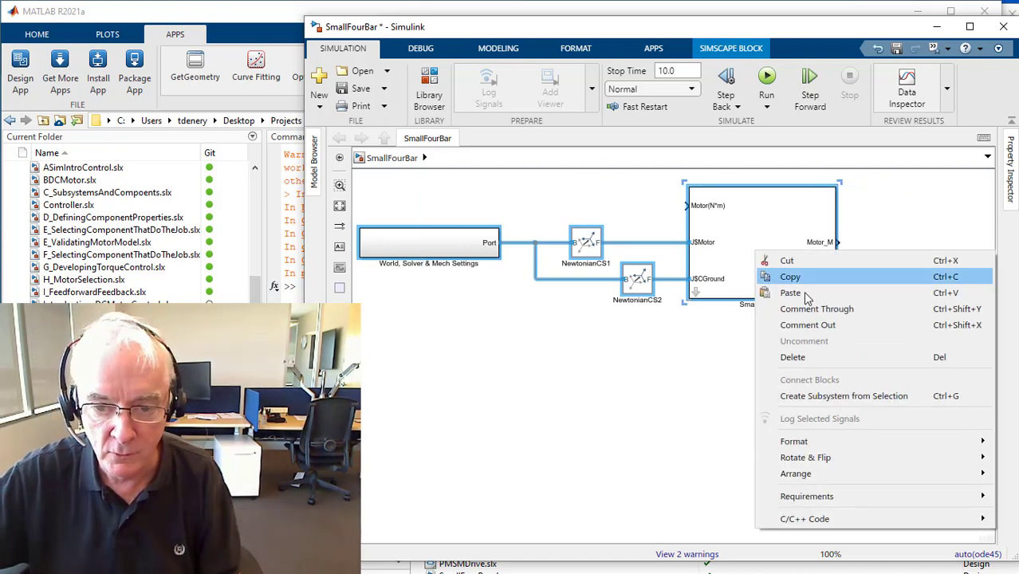
click(825, 396)
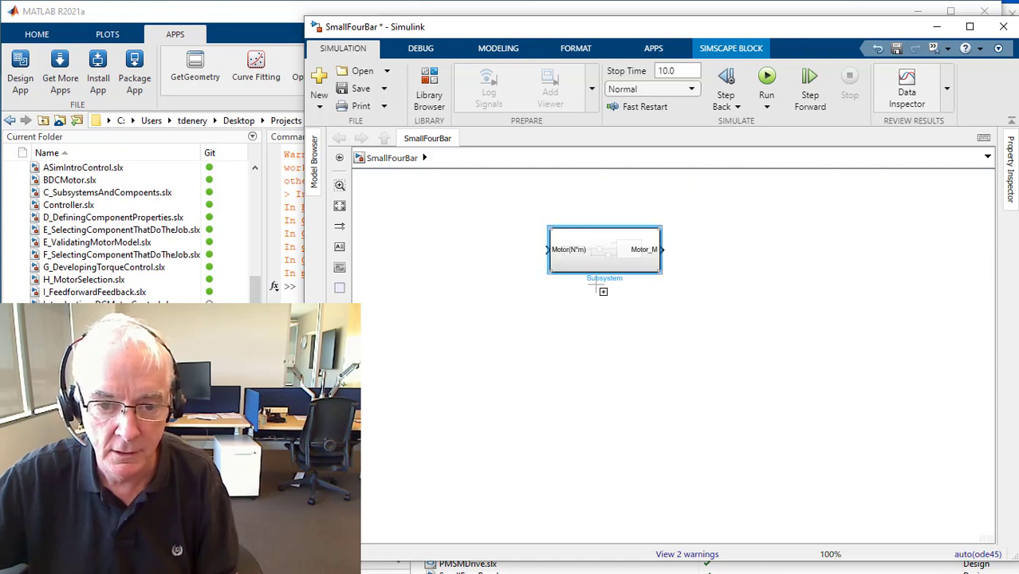
Rename the new subsystem to Mechanics.
double_click(611, 278)
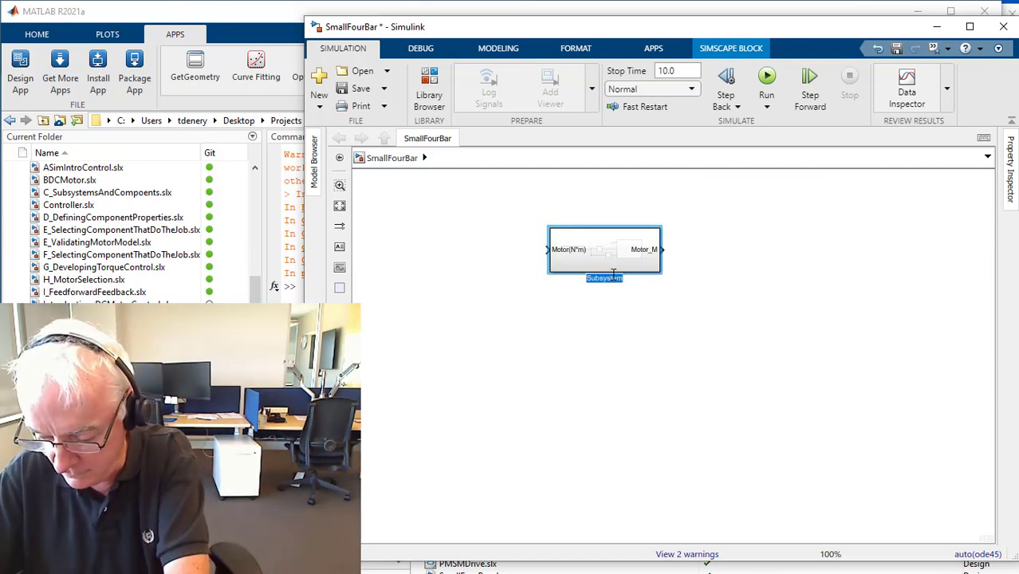
text(Mo)
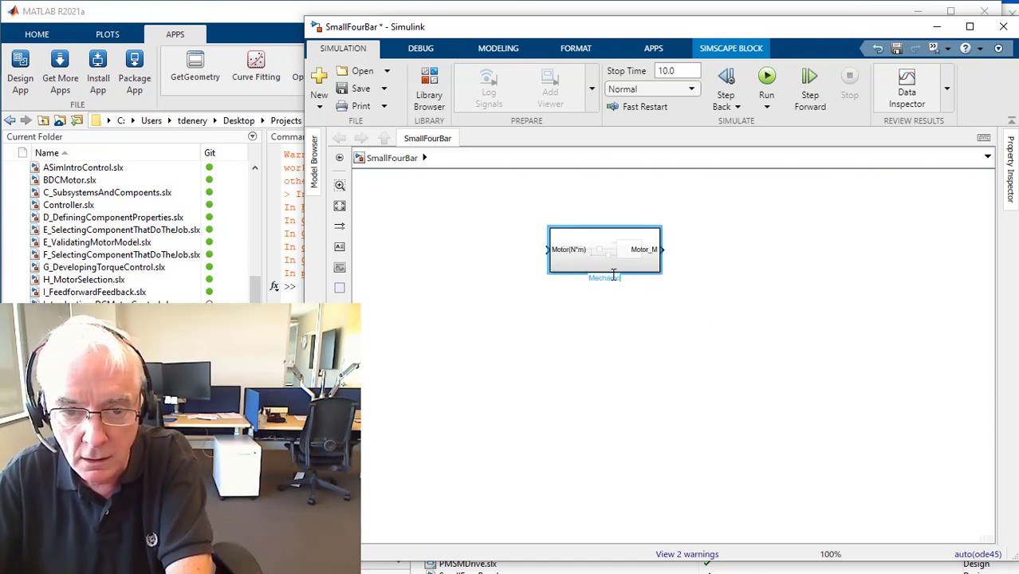
click(622, 288)
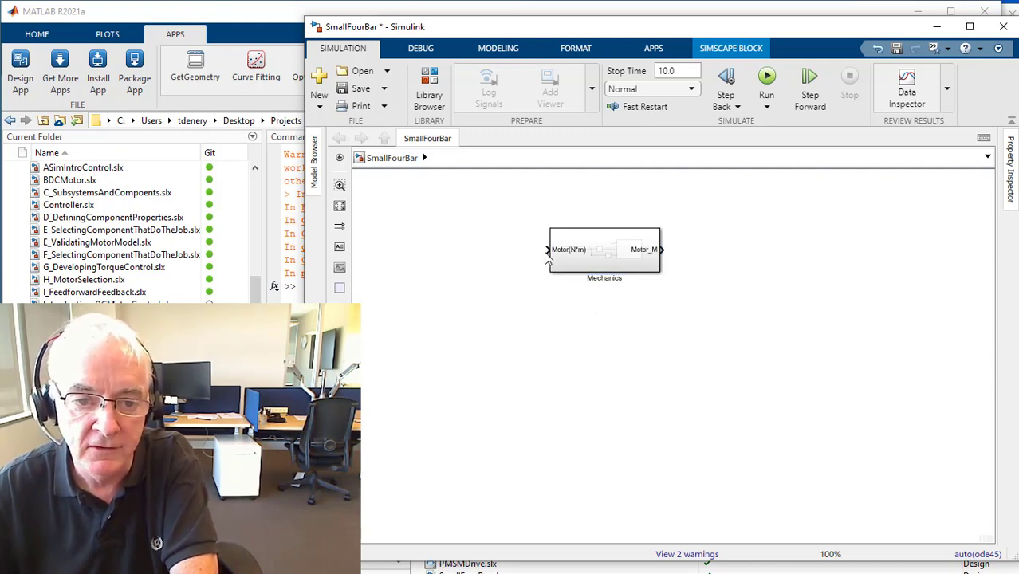
Inside Mechanics, rename the Motor_M outport to w(rad/s) and delete its line from Motor_M.
double_click(572, 268)
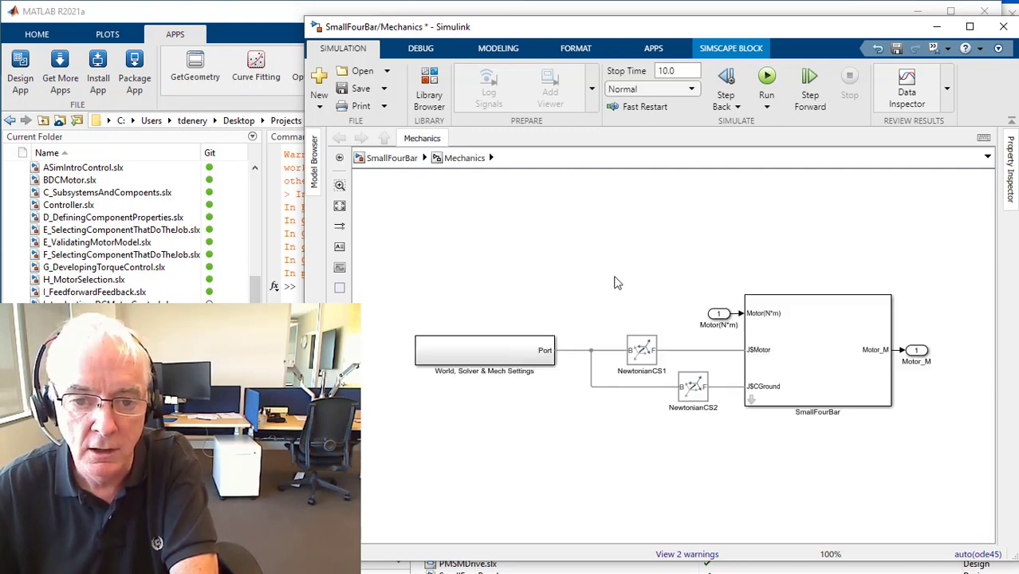
drag(914, 355, 952, 264)
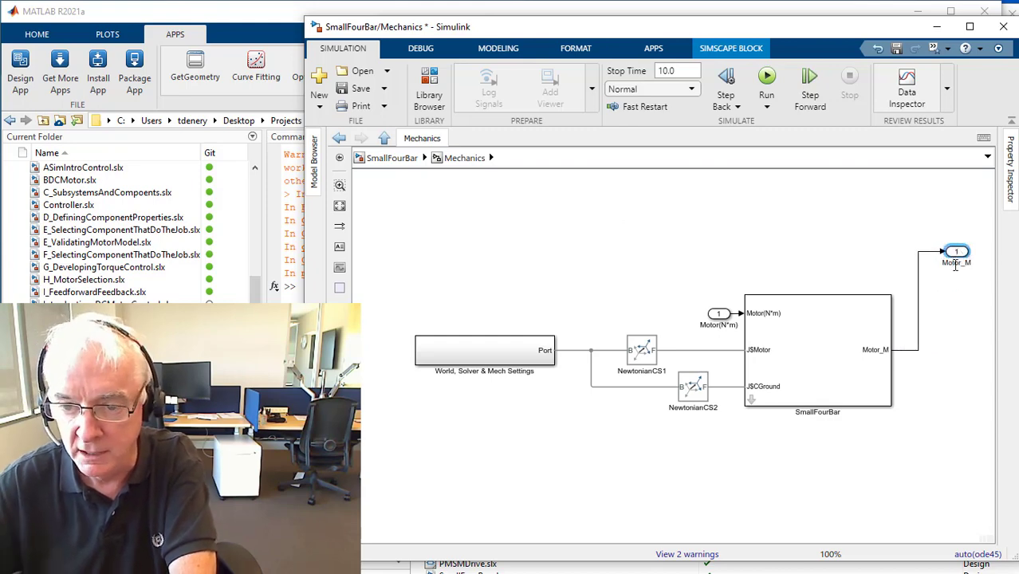
double_click(954, 264)
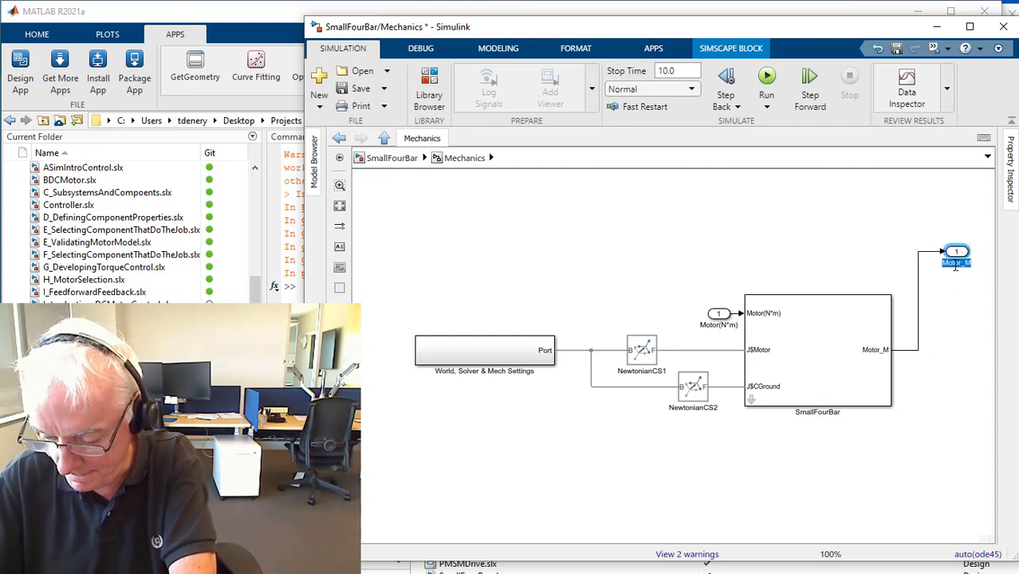
key(BackSpace)
key(Return)
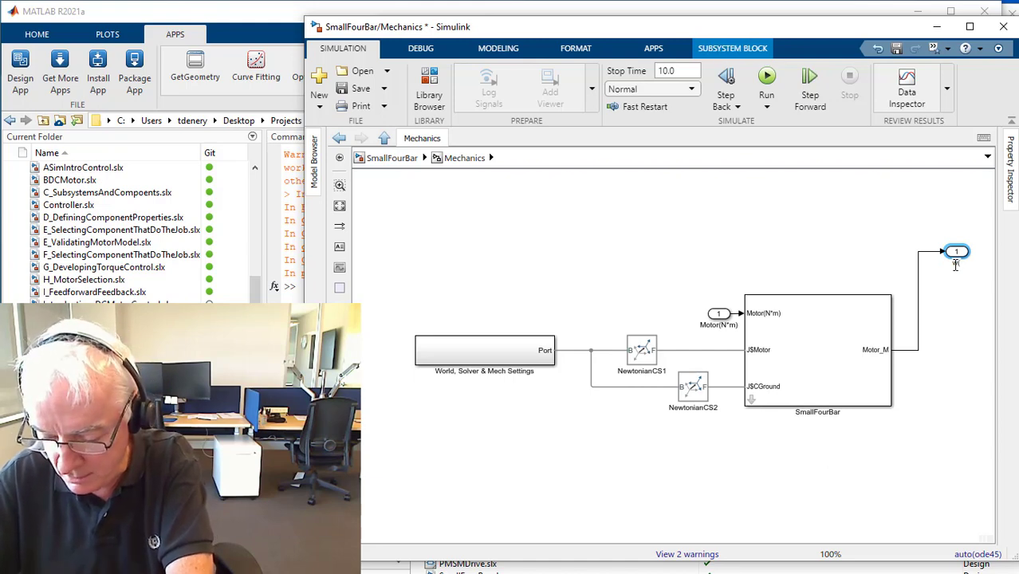
text(w(rad/s)
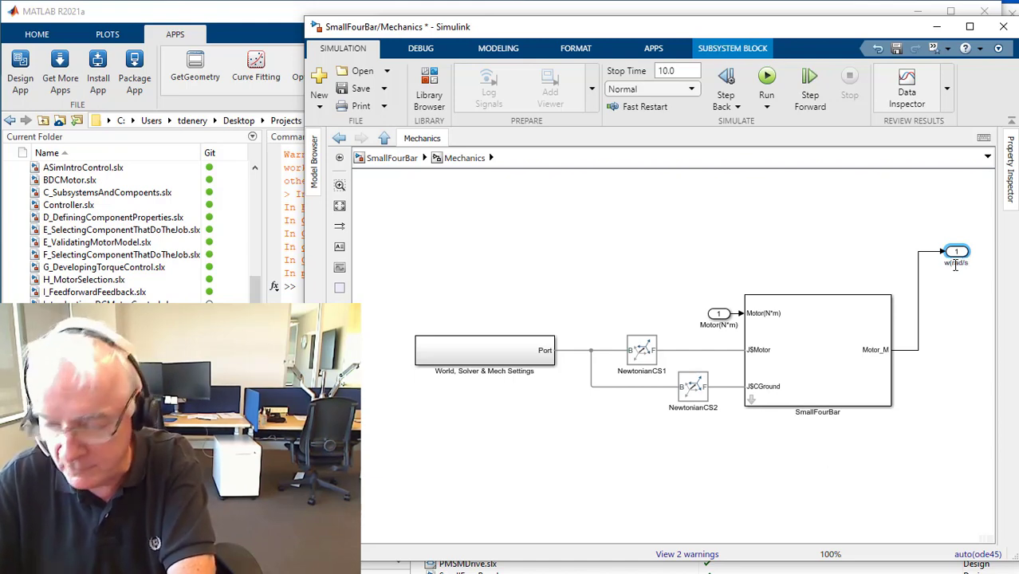
text())
click(919, 323)
key(Delete)
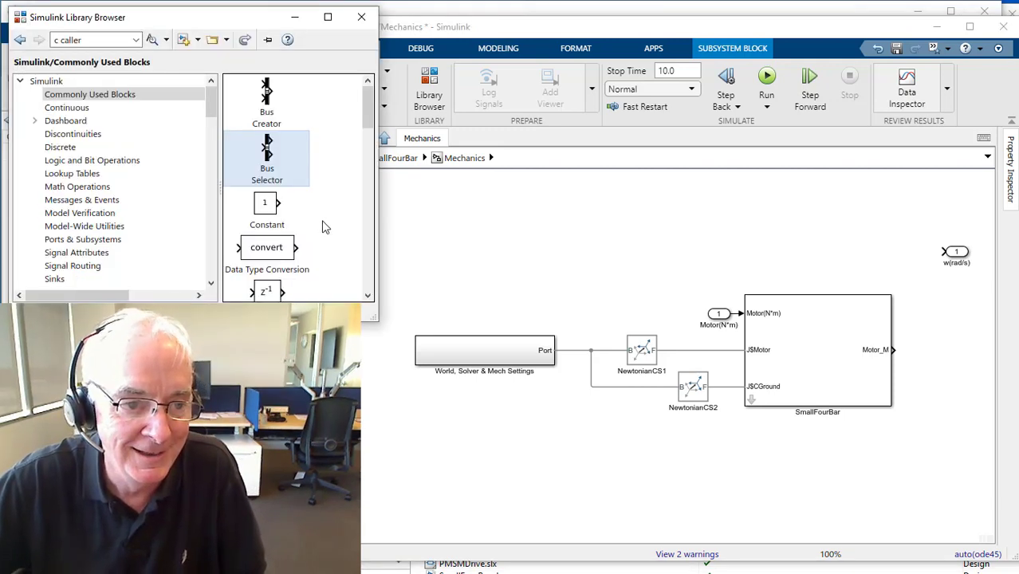
Add a Bus Selector, remove the signal1/signal2 placeholders, and select only Speed.
drag(280, 160, 929, 350)
double_click(937, 355)
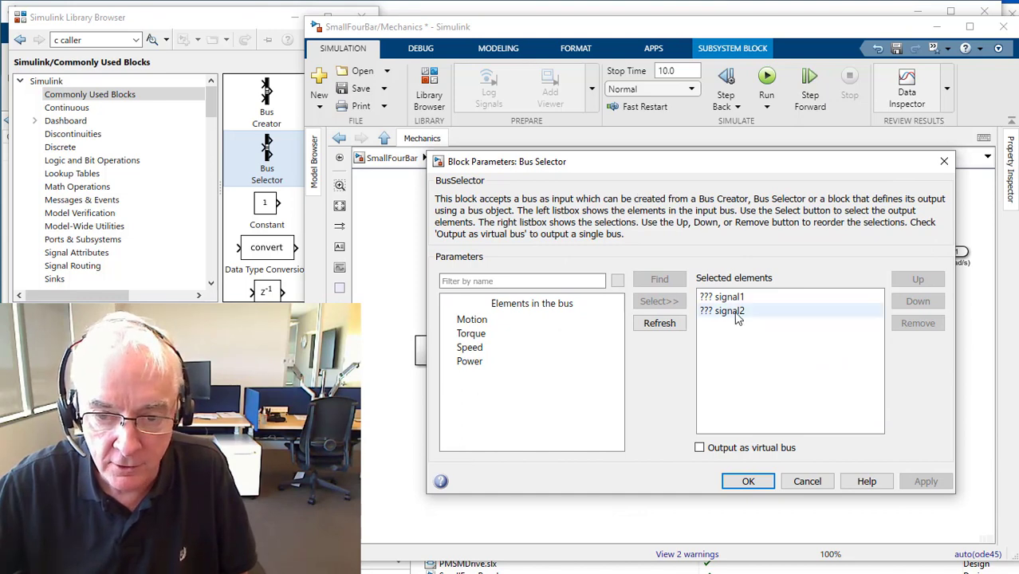
click(735, 311)
click(917, 323)
click(917, 322)
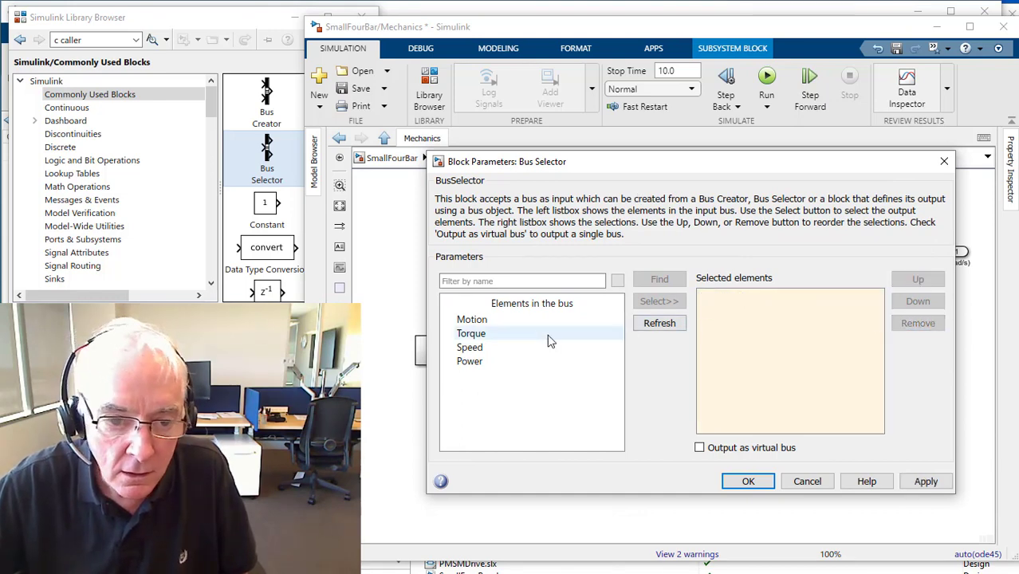
click(482, 348)
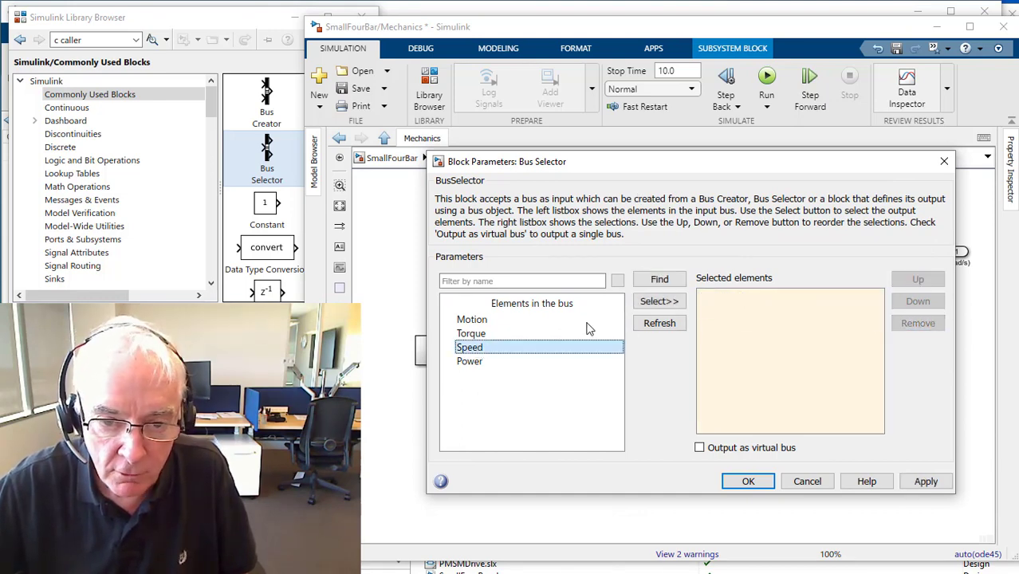
click(651, 312)
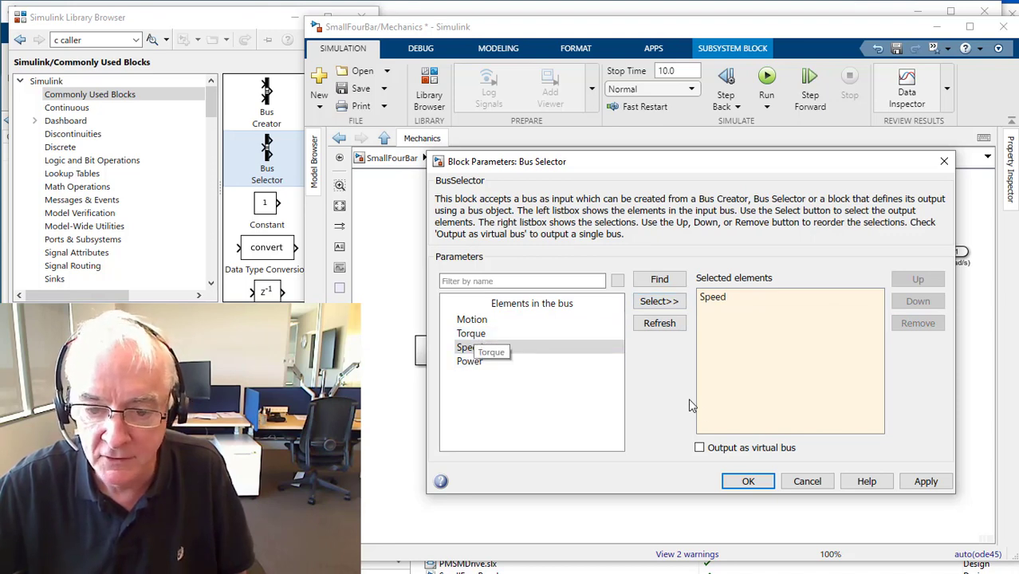
click(754, 483)
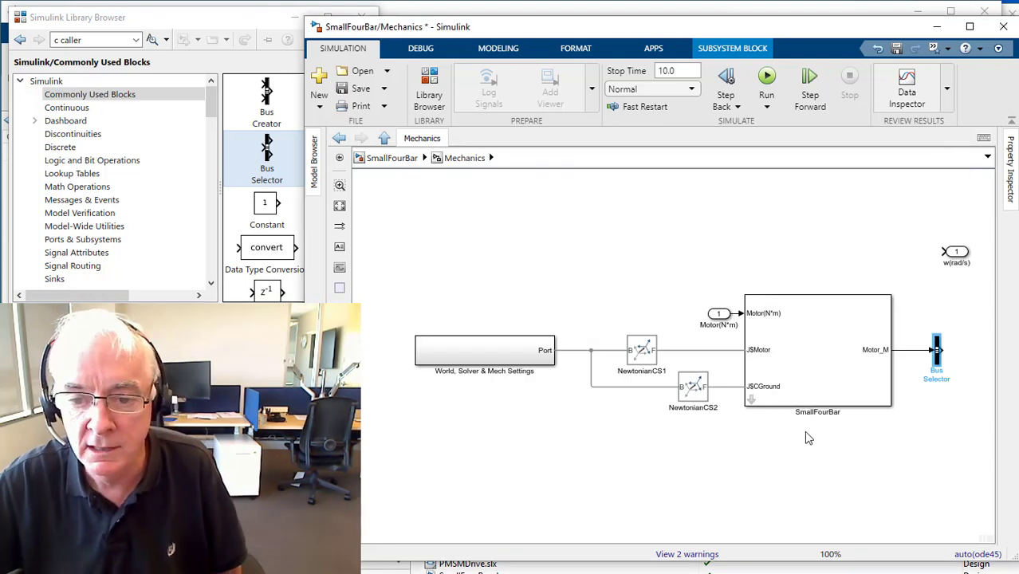
Wire the Speed output to the w(rad/s) outport and return to the SmallFourBar top level.
drag(963, 255, 989, 353)
click(955, 350)
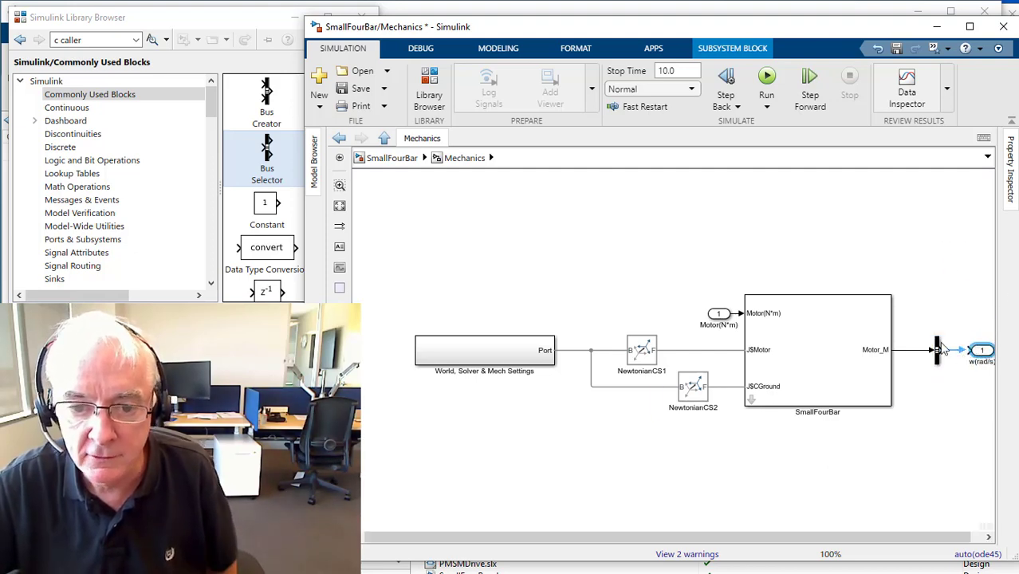
click(388, 158)
click(460, 229)
Duplicate the Mechanics block below the original and rename the copy Inv Mechanics.
drag(626, 263, 591, 369)
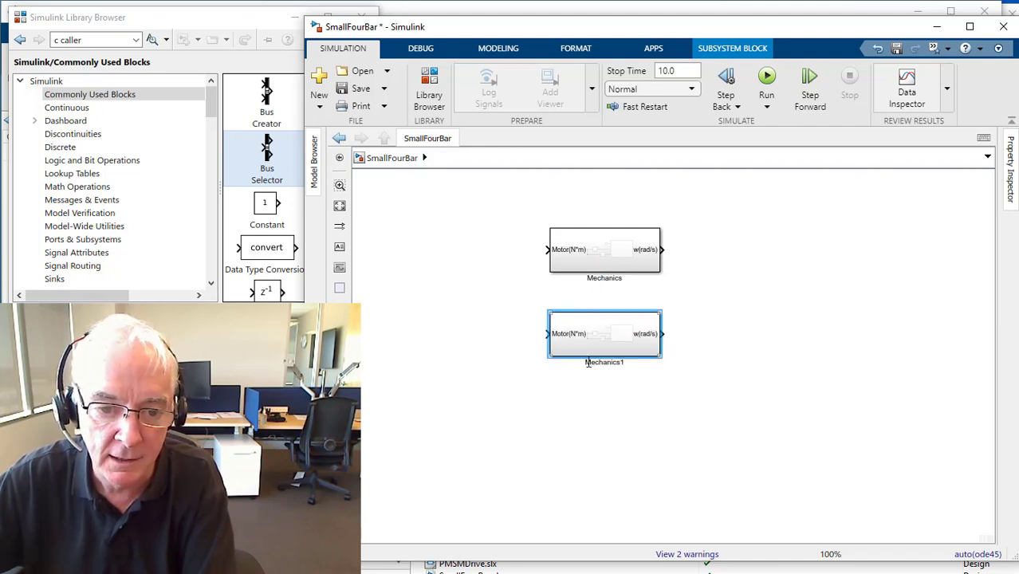
click(588, 363)
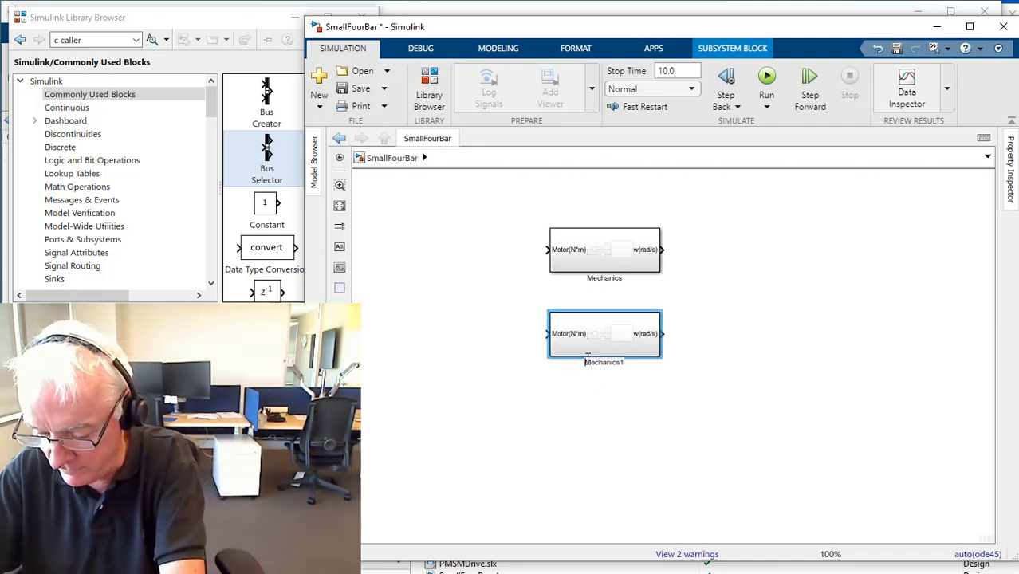
text(Inv)
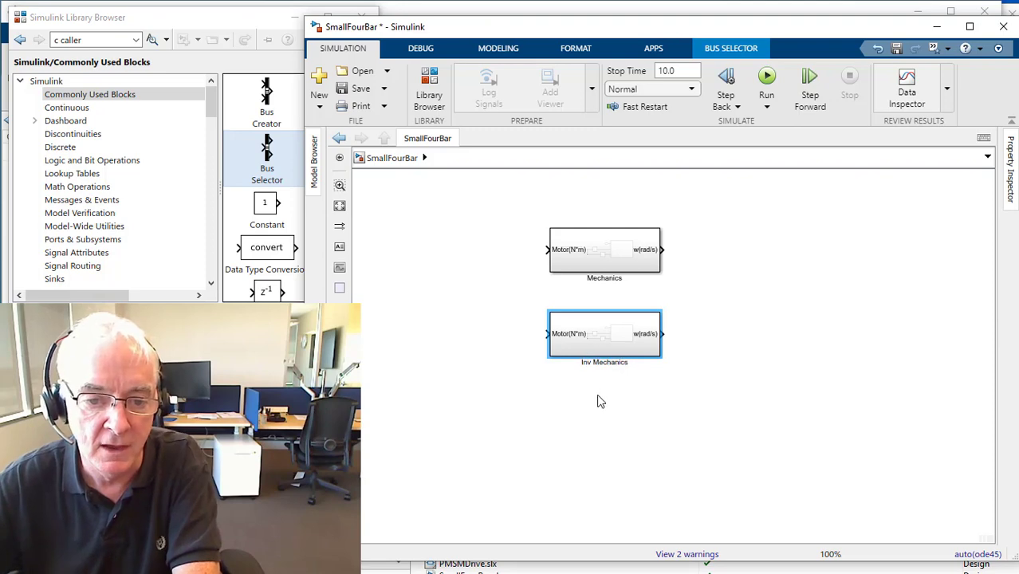
click(589, 383)
Inside Inv Mechanics, move the output port up and rename it from w(rad/s) to T(N*m).
double_click(579, 353)
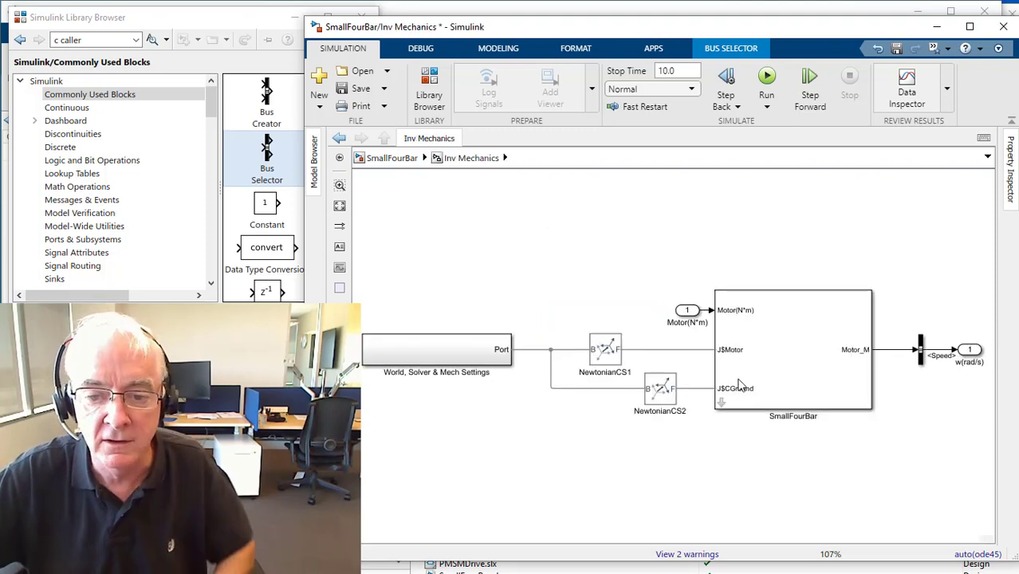
drag(975, 352, 957, 250)
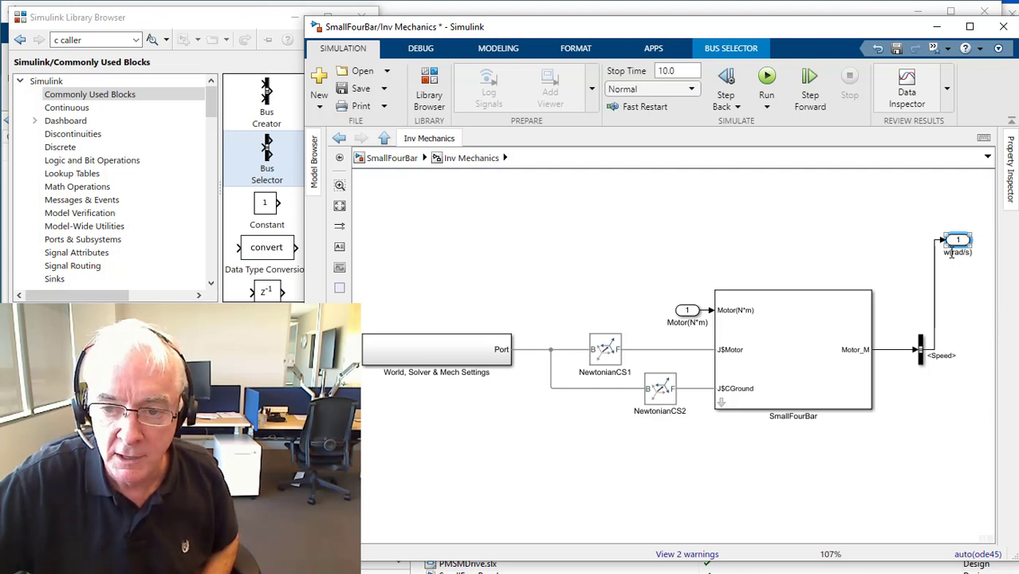
click(952, 253)
key(BackSpace)
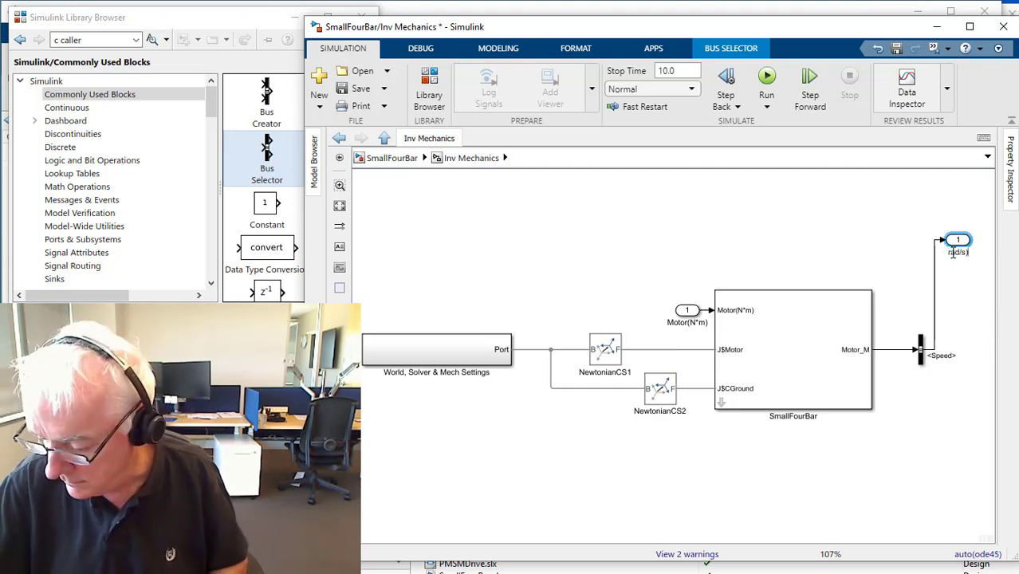
key(BackSpace)
key(BackSpace)
key(BackSpace)
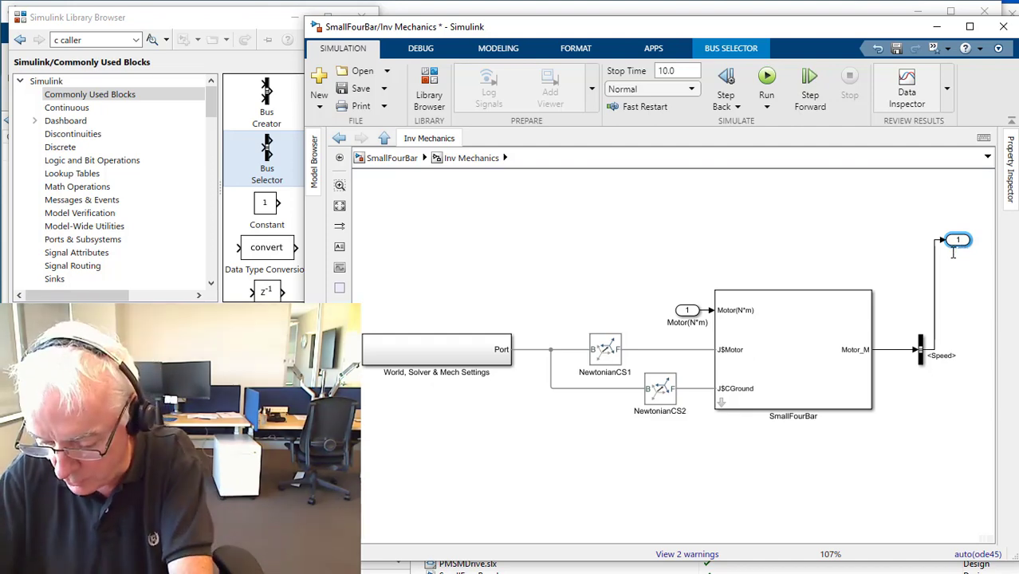
text(T(N*)
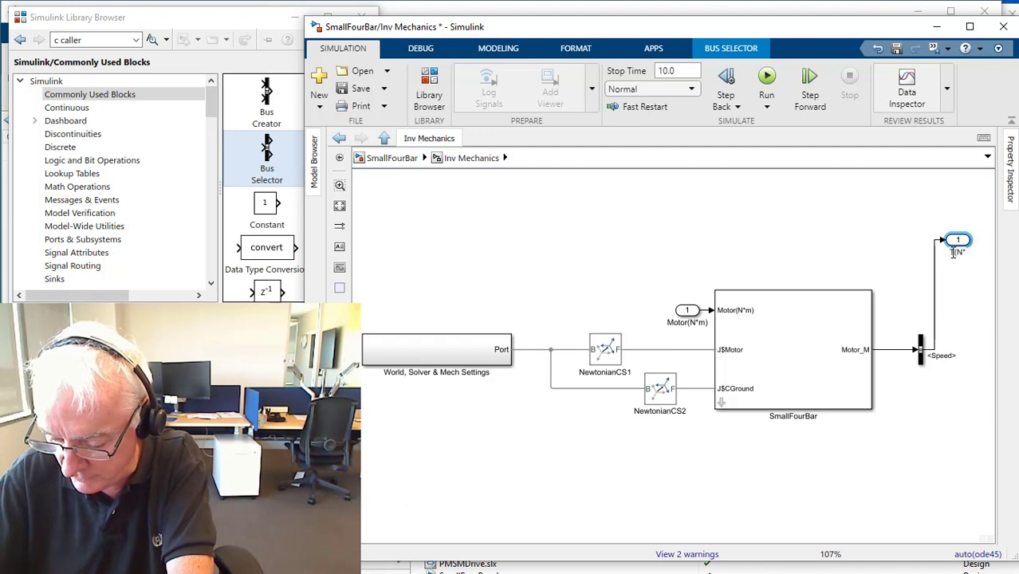
text(m))
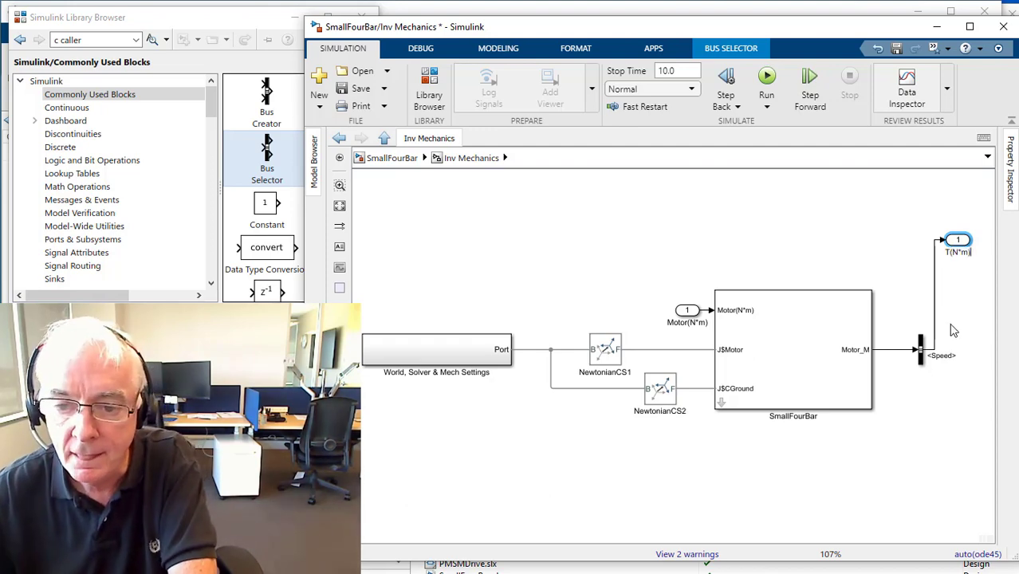
Switch the Bus Selector from Speed to Torque and connect Torque to the T(N*m) outport.
double_click(920, 359)
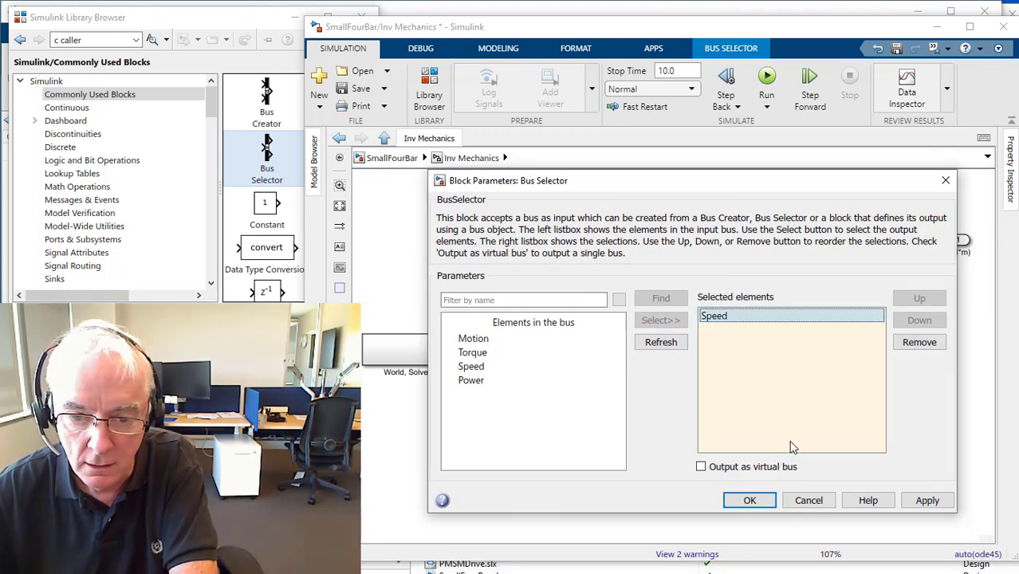
click(919, 343)
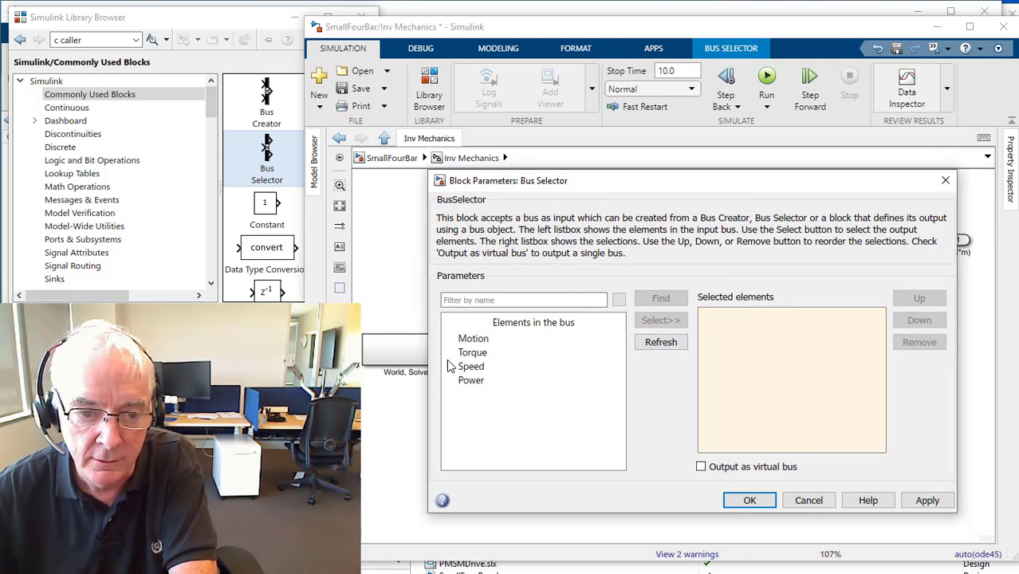
click(471, 352)
click(659, 320)
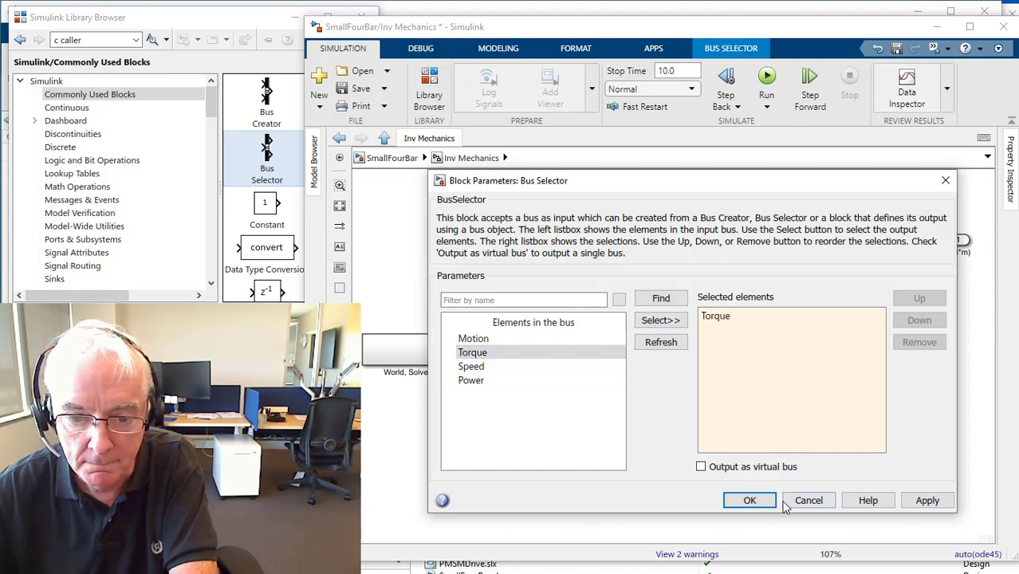
click(749, 500)
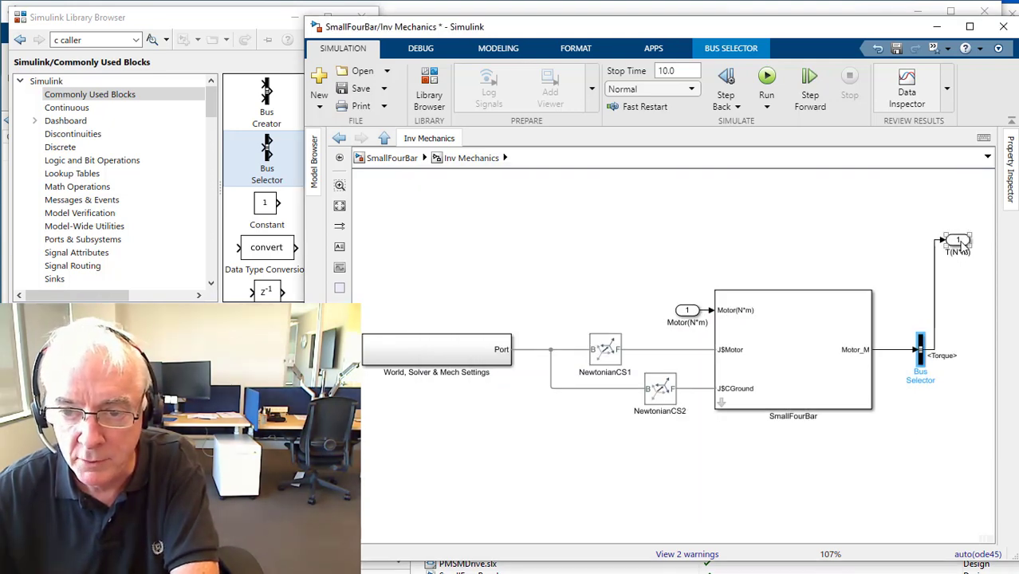
drag(959, 250, 971, 360)
drag(684, 311, 607, 242)
Rename the Inv Mechanics input port from Motor(N*m) to Motion_pva[rad,s].
double_click(608, 243)
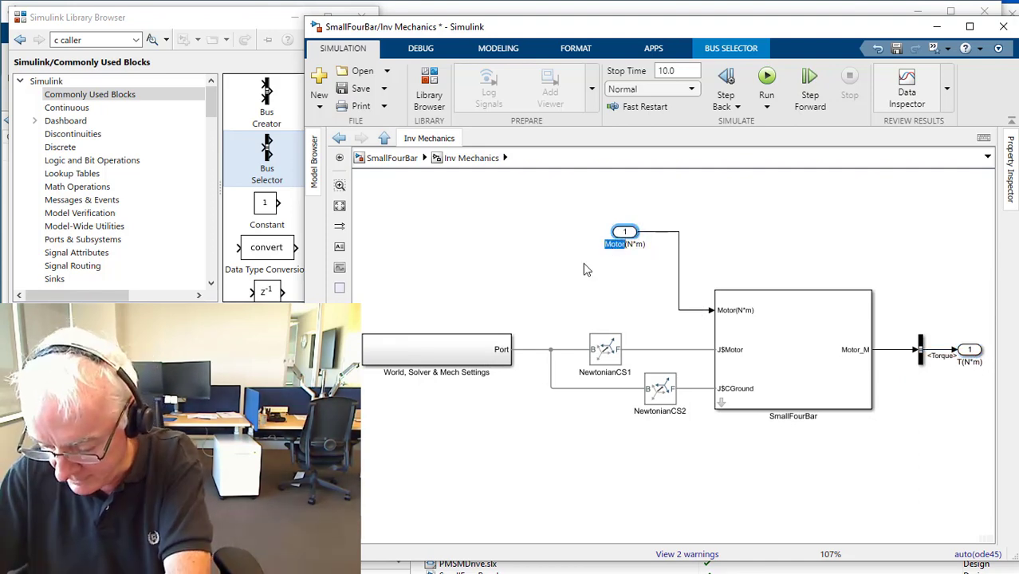
text(Motion)
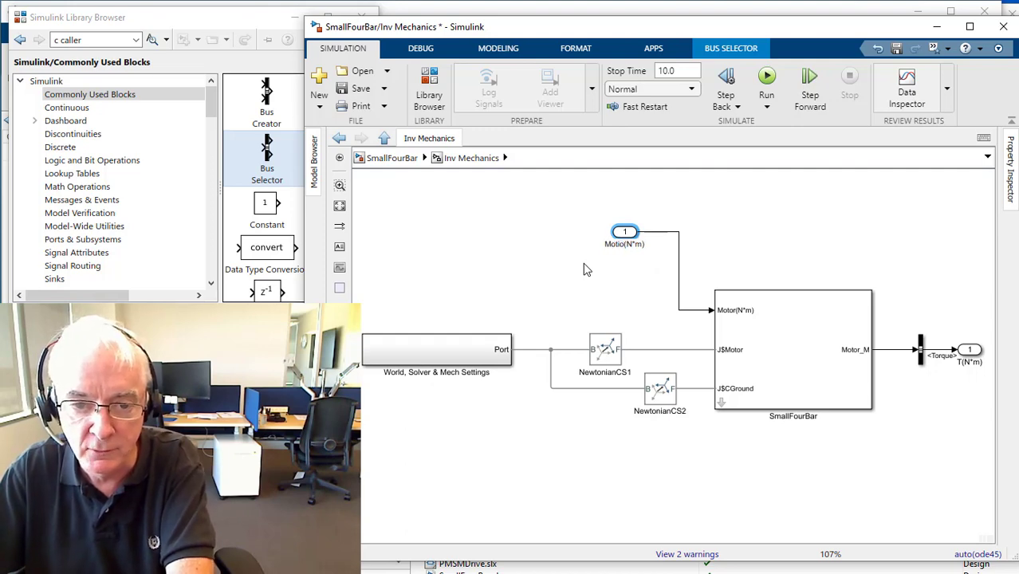
text(_)
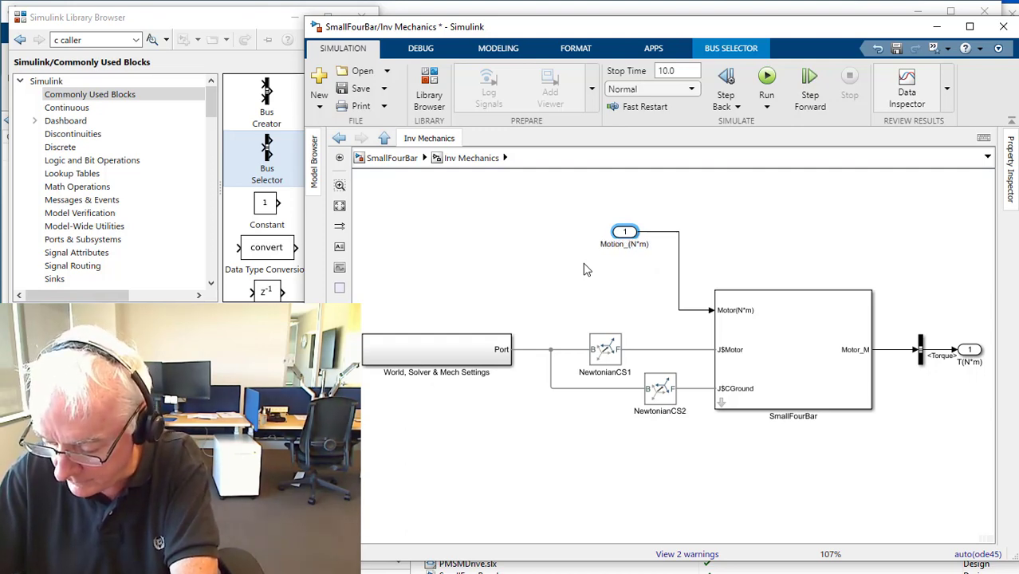
text(pva)
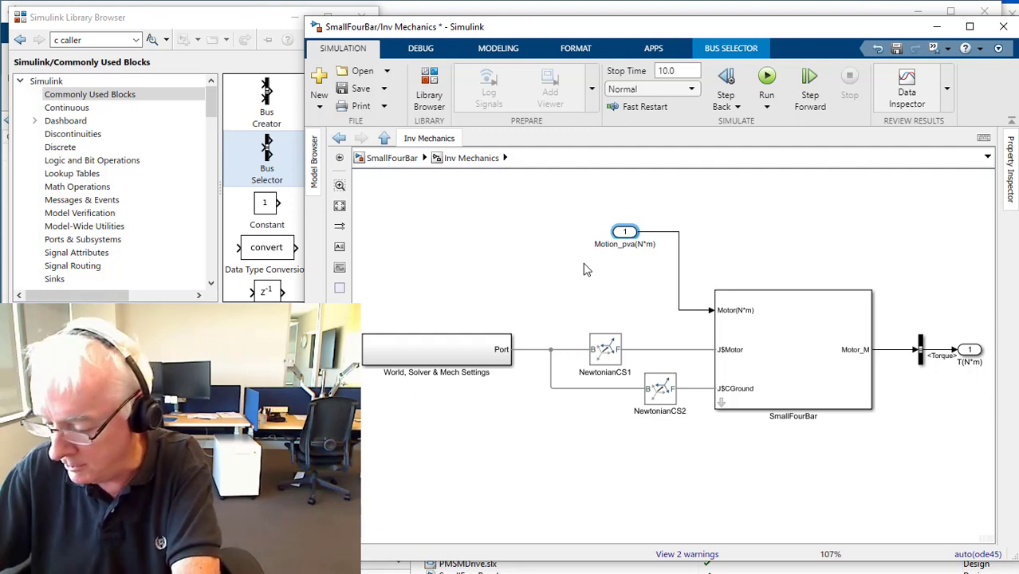
key(End)
key(BackSpace)
key(BackSpace)
key(BackSpace)
key(BackSpace)
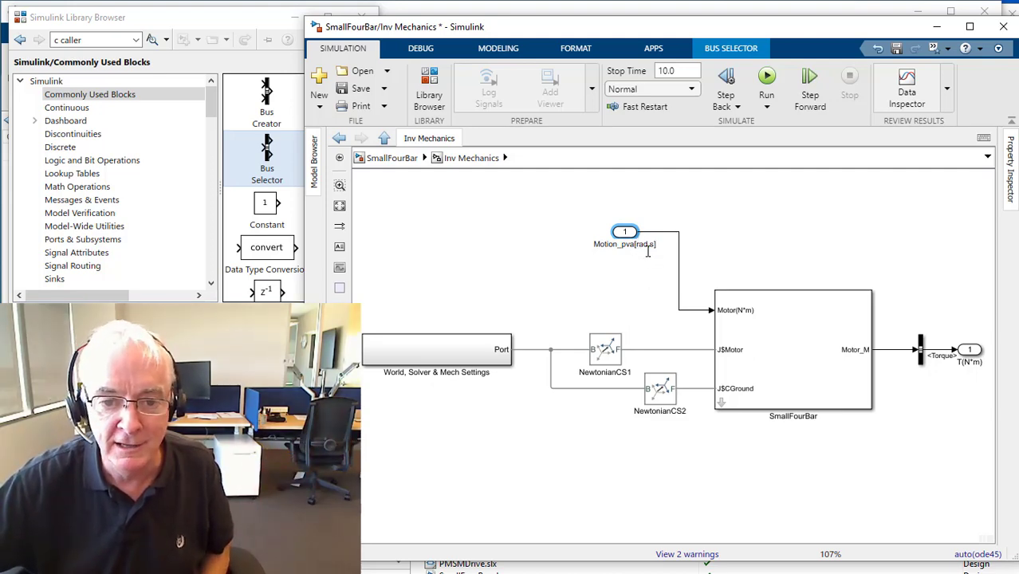
Set SmallFourBar's Motion Configuration to Motion so its input becomes Motor_pva.
click(757, 258)
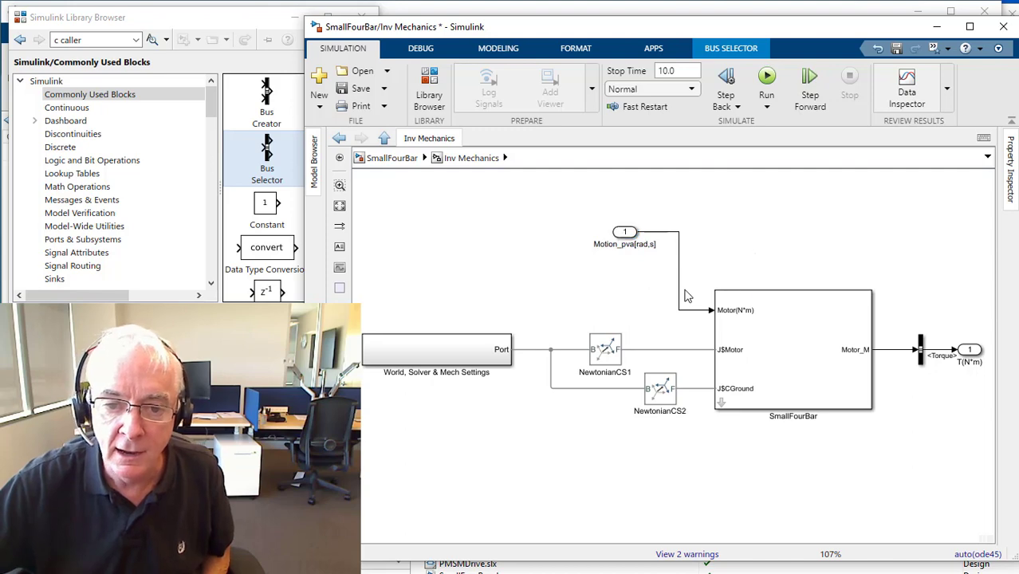
drag(659, 281, 690, 301)
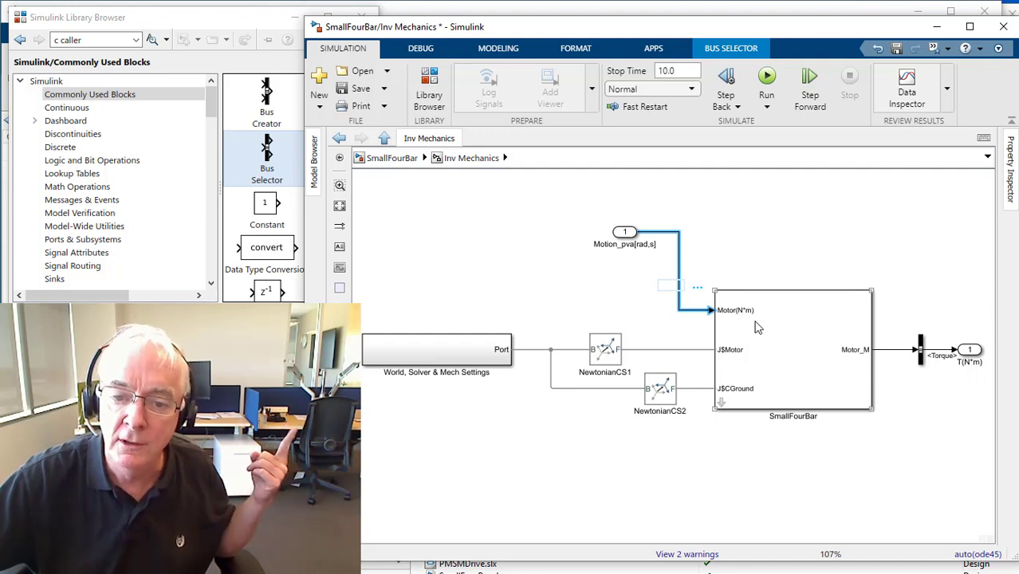
double_click(802, 349)
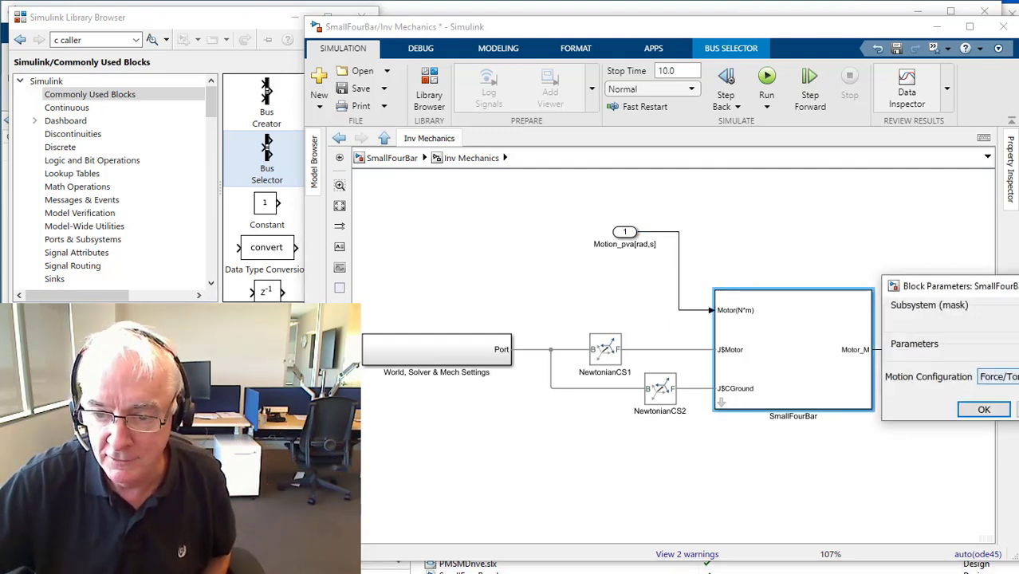
click(998, 376)
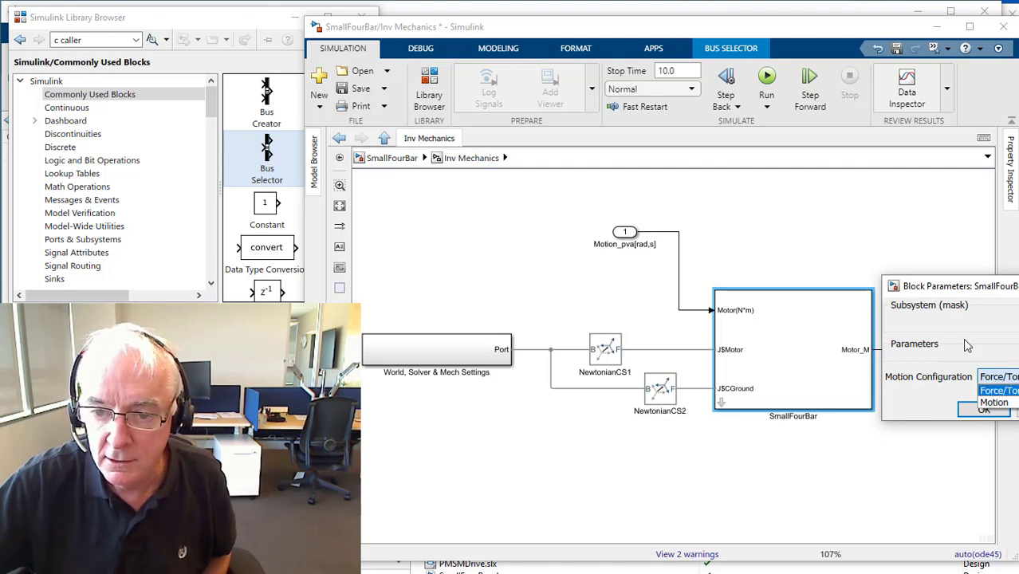
click(912, 302)
drag(923, 288, 530, 202)
drag(599, 208, 459, 192)
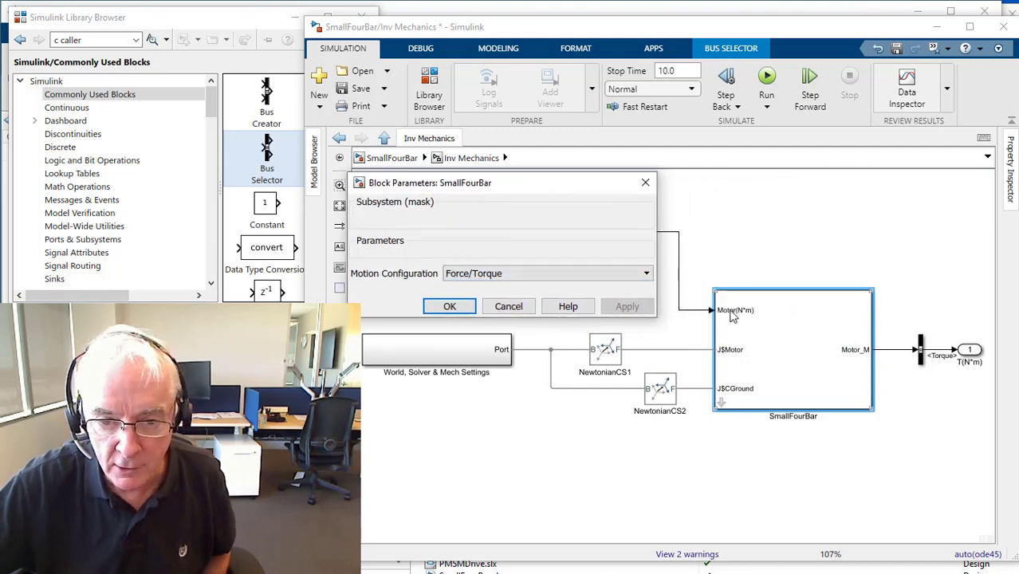
click(645, 274)
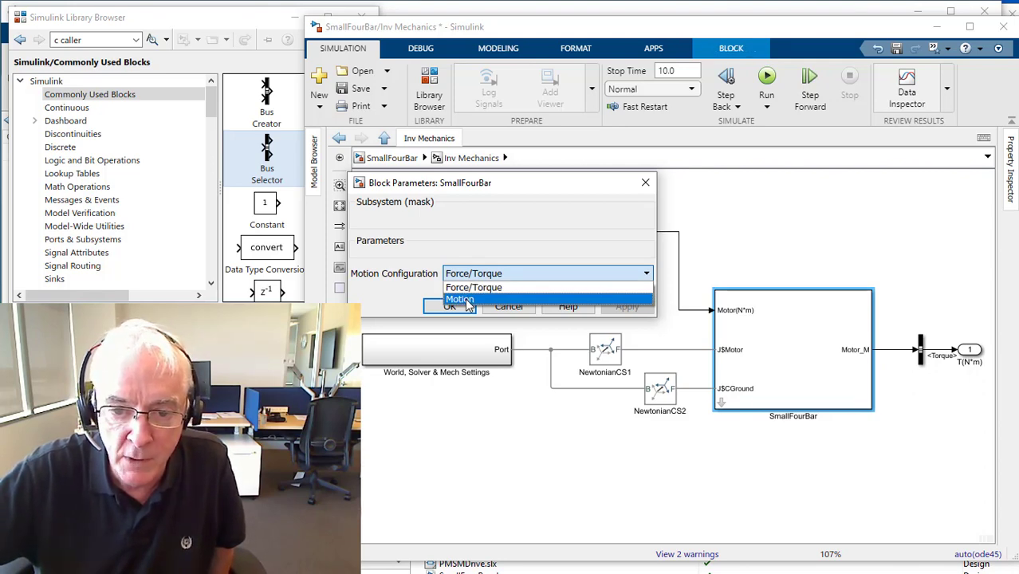
click(462, 300)
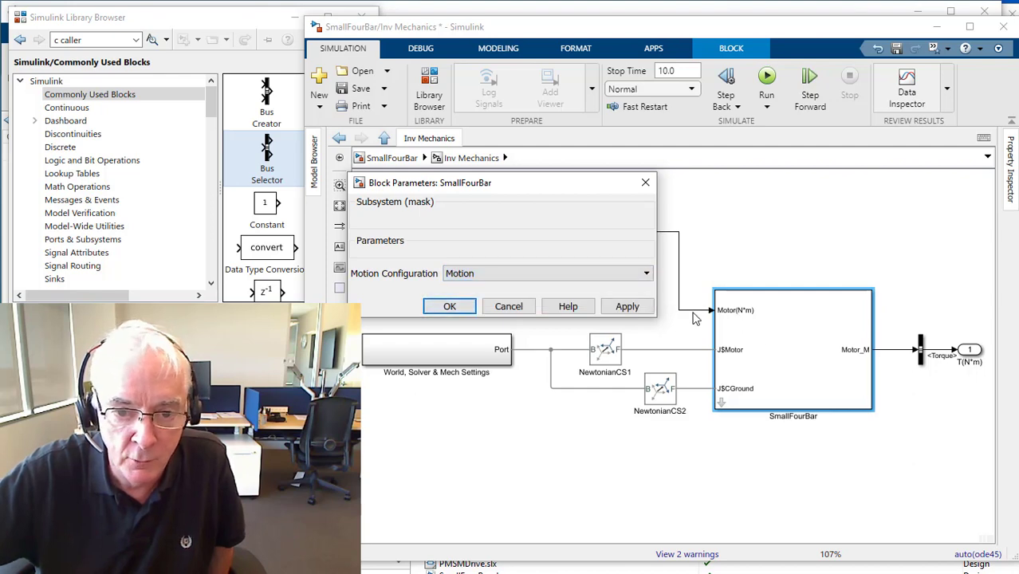
click(450, 306)
click(386, 175)
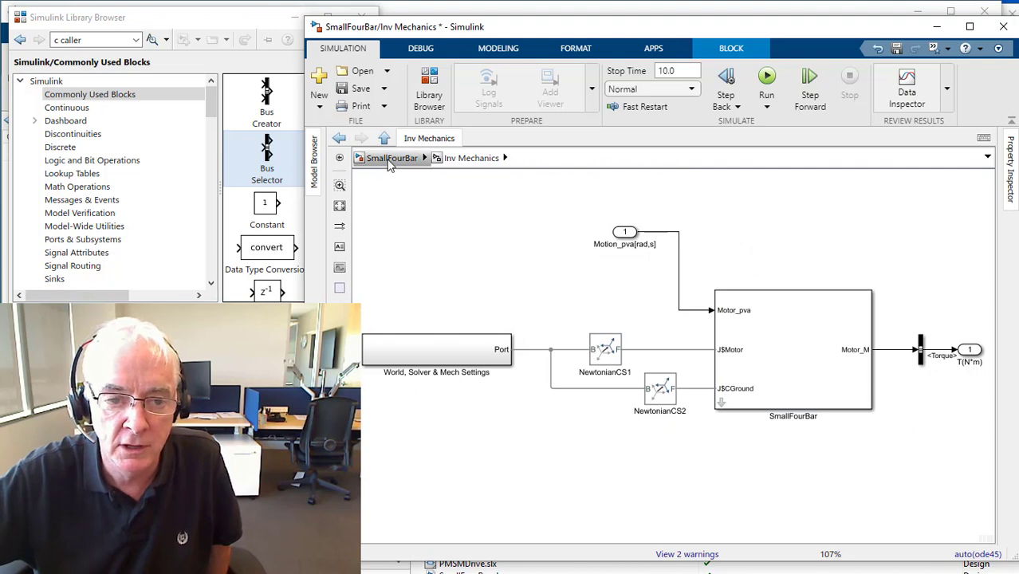
At the SmallFourBar top level, connect Inv Mechanics' T(N*m) to Mechanics' Motor(N*m) input.
click(389, 158)
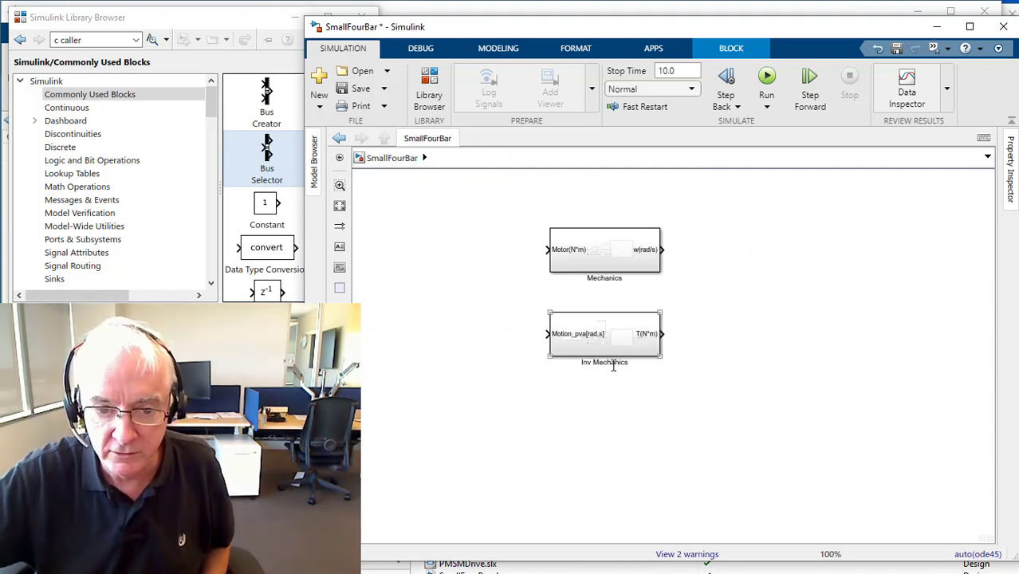
drag(610, 350, 464, 267)
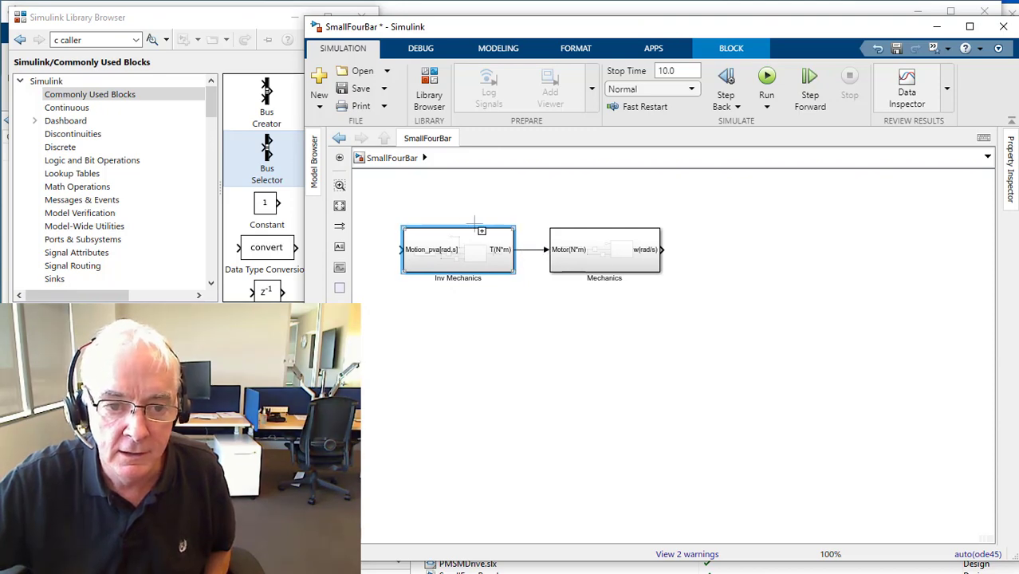
drag(397, 214, 664, 289)
drag(448, 246, 635, 278)
click(919, 388)
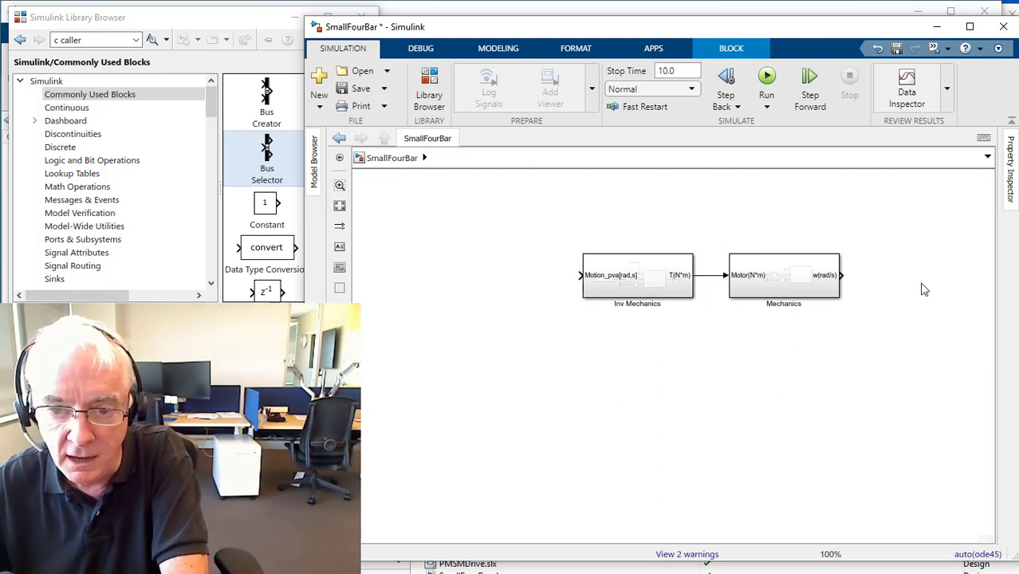
Insert a Scope and connect the Mechanics output to it.
click(771, 292)
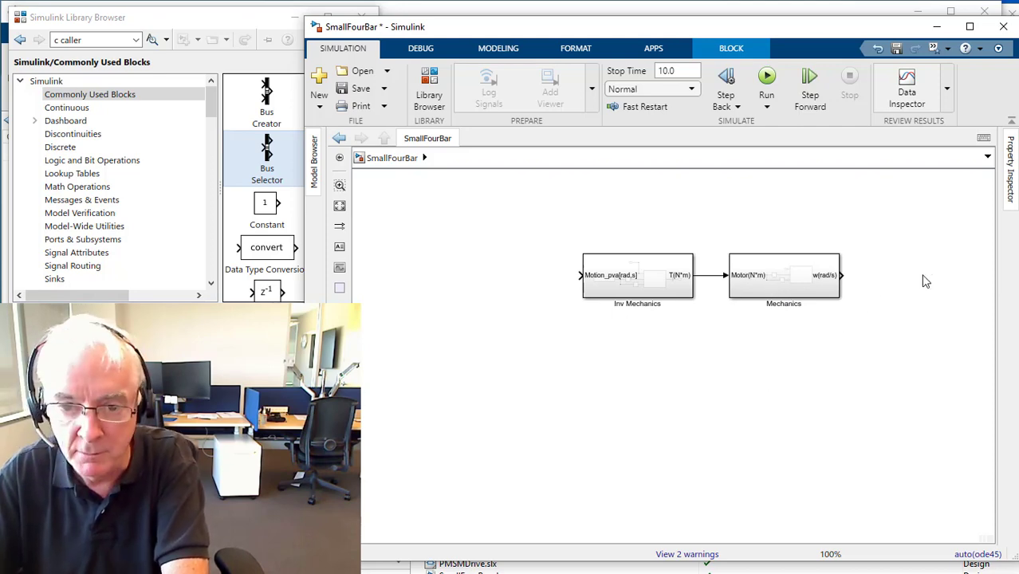
text(s)
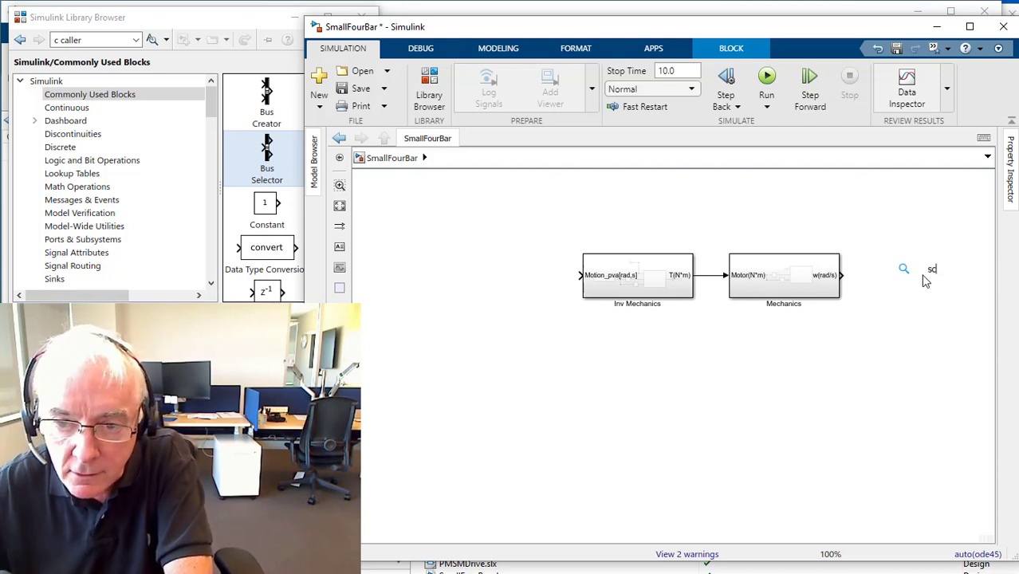
text(c)
key(Return)
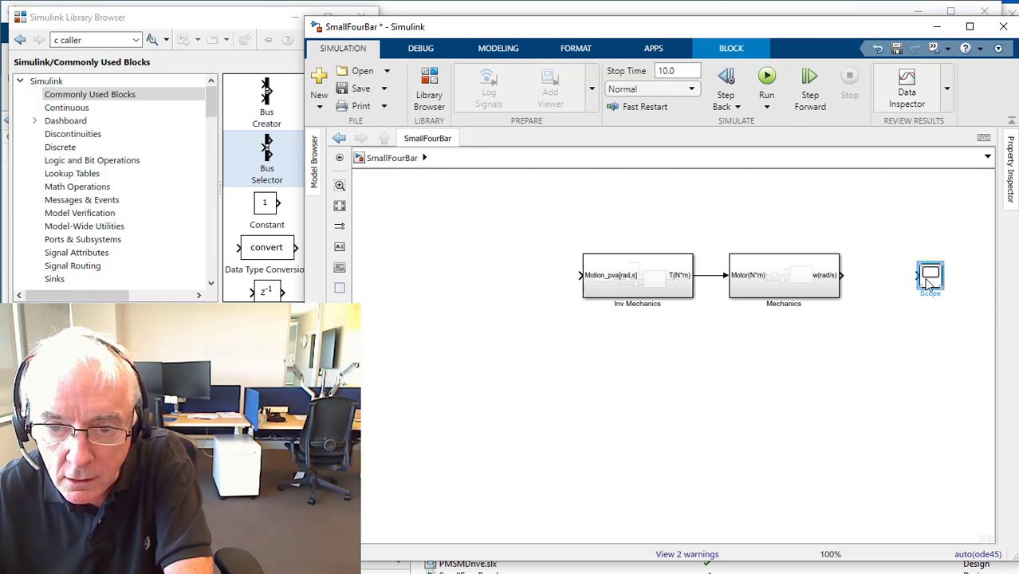
drag(925, 285, 906, 285)
click(877, 281)
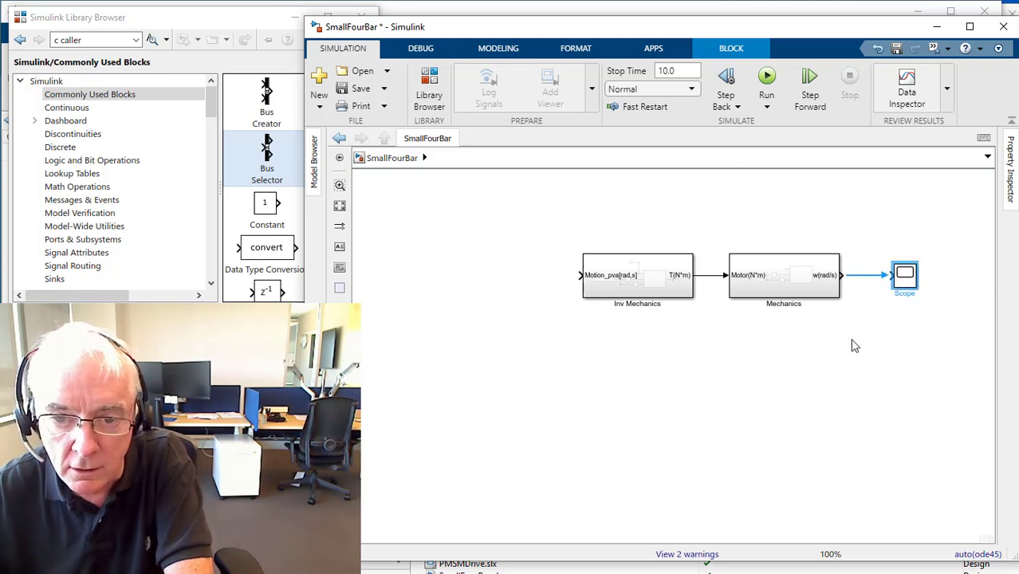
click(768, 405)
Copy SmoothStep Position from the P_IncludeMoreMechanics top level into SmallFourBar, aligned with Inv Mechanics.
drag(521, 35, 709, 192)
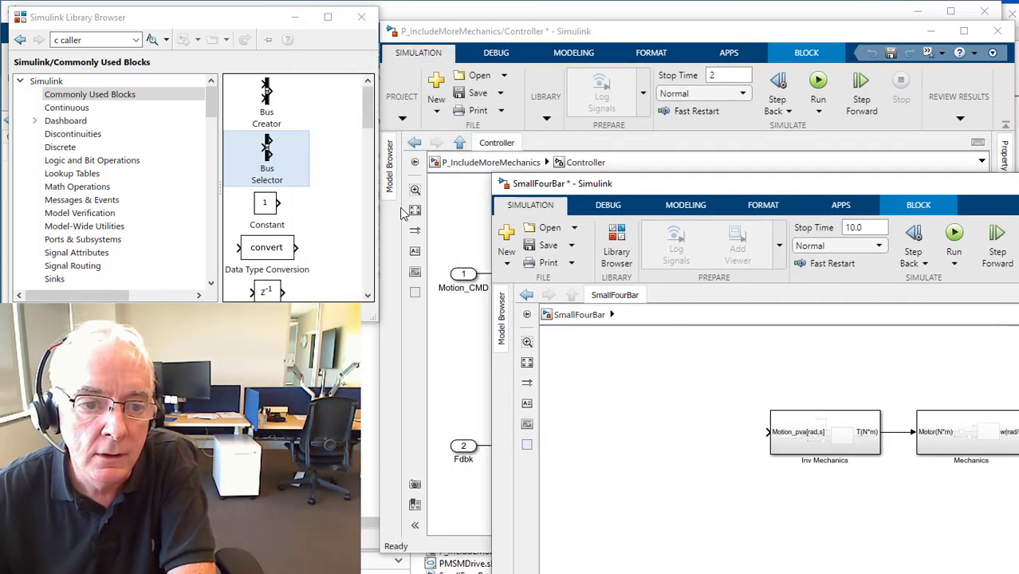
click(449, 189)
click(450, 164)
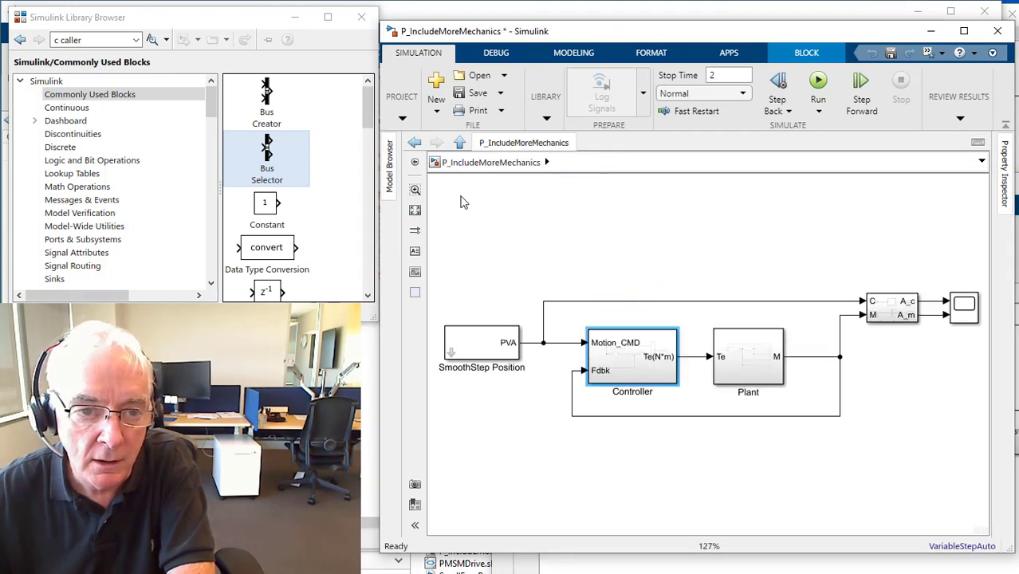
click(481, 347)
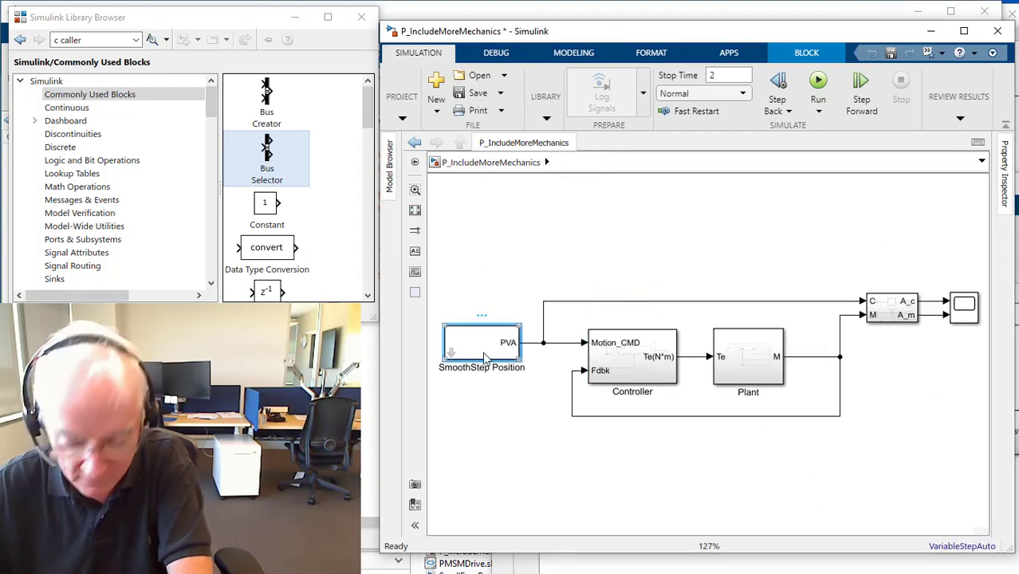
key(alt+Tab)
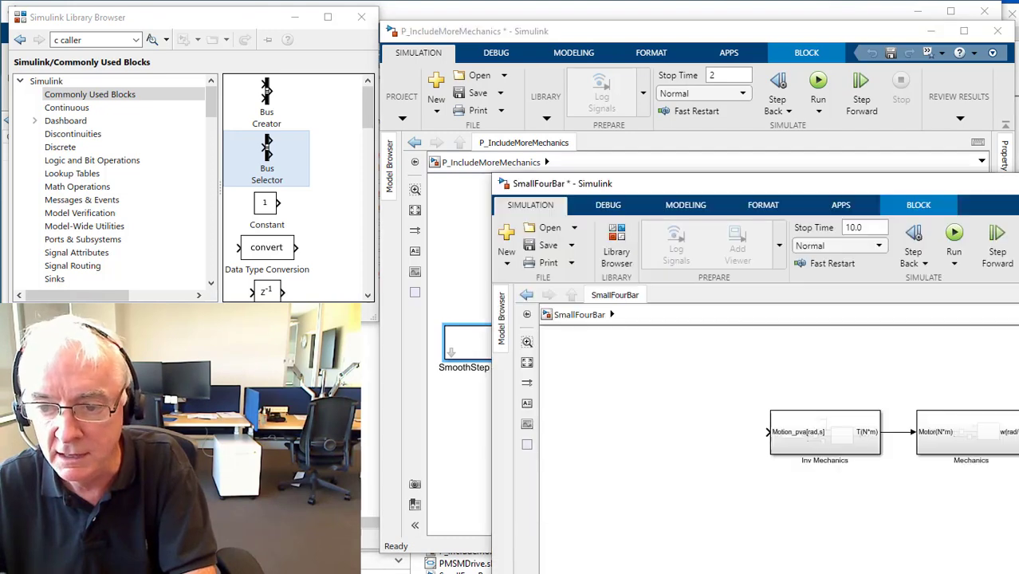
drag(1000, 191, 827, 40)
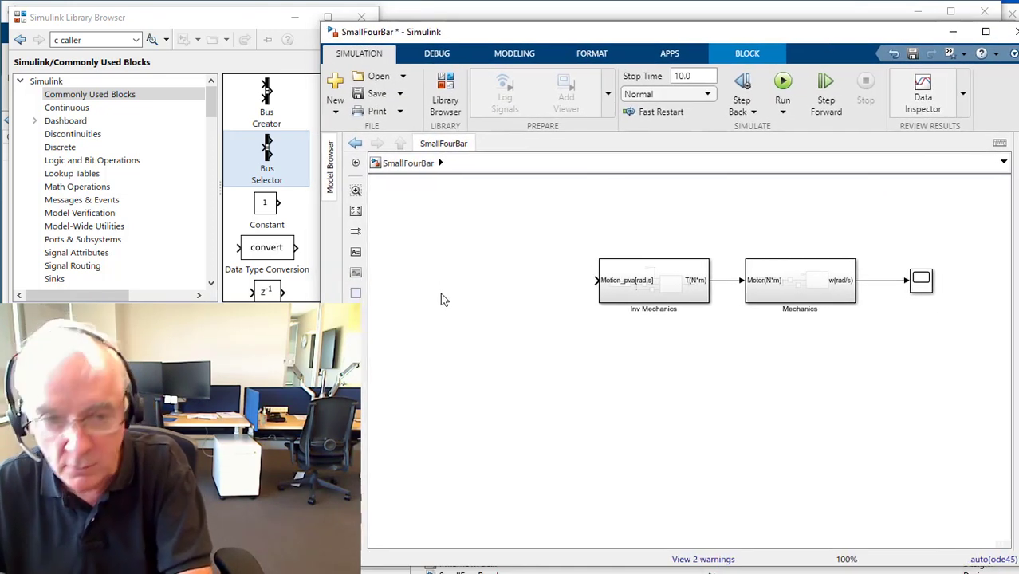
key(ctrl+v)
drag(481, 304, 911, 285)
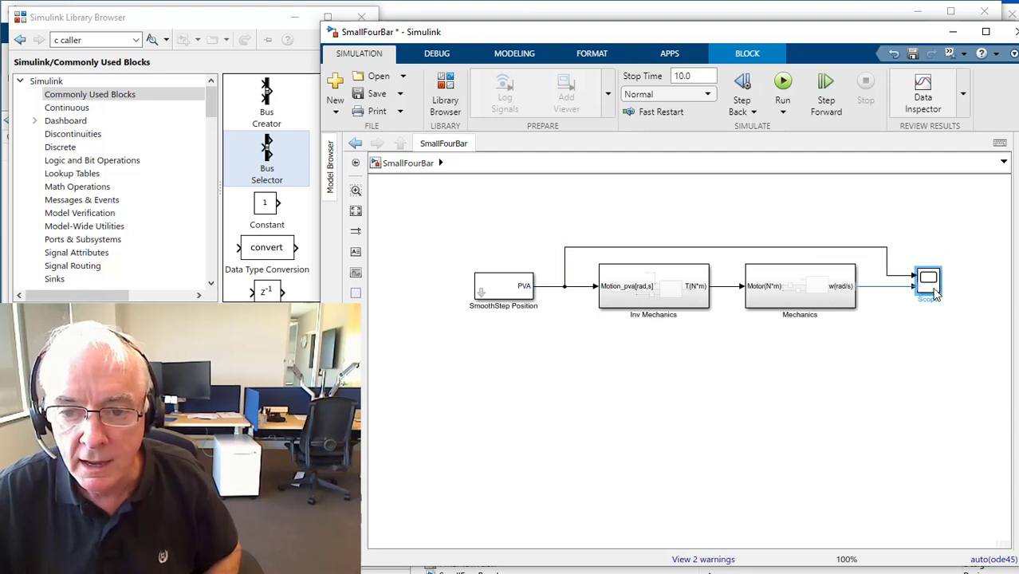
Insert a Selector on the Scope branch with Index set to 2.
click(789, 229)
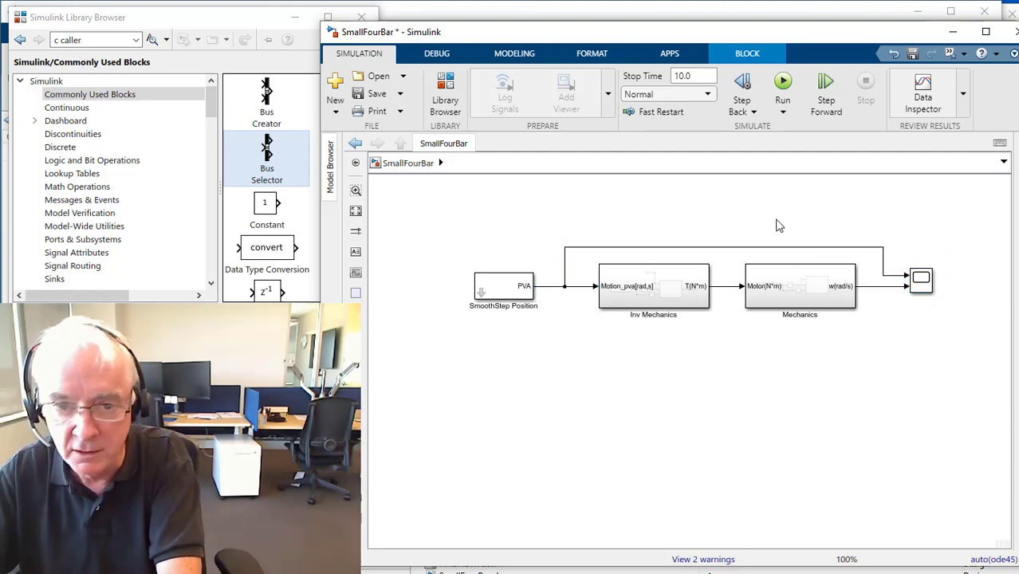
text(sel)
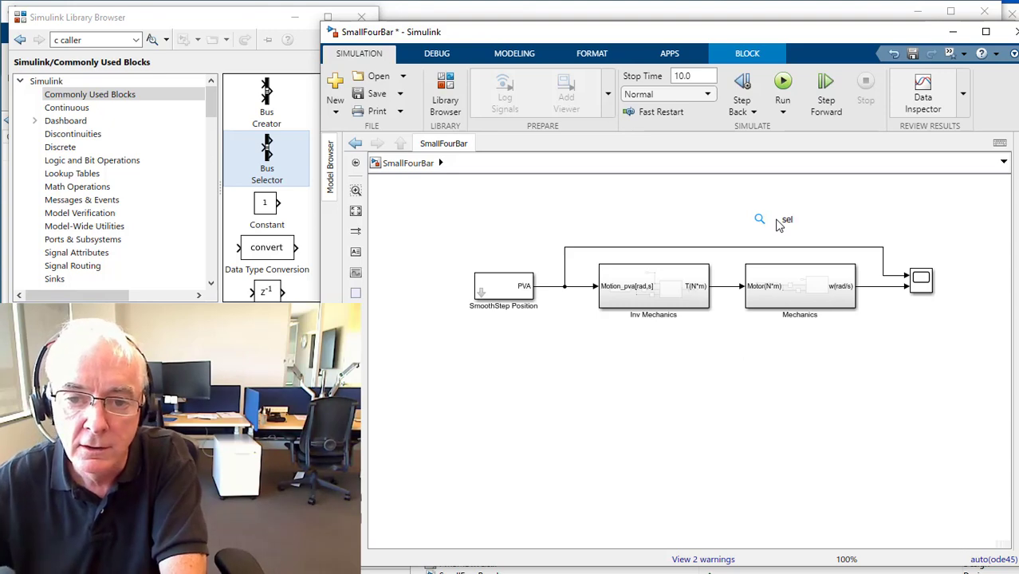
key(Return)
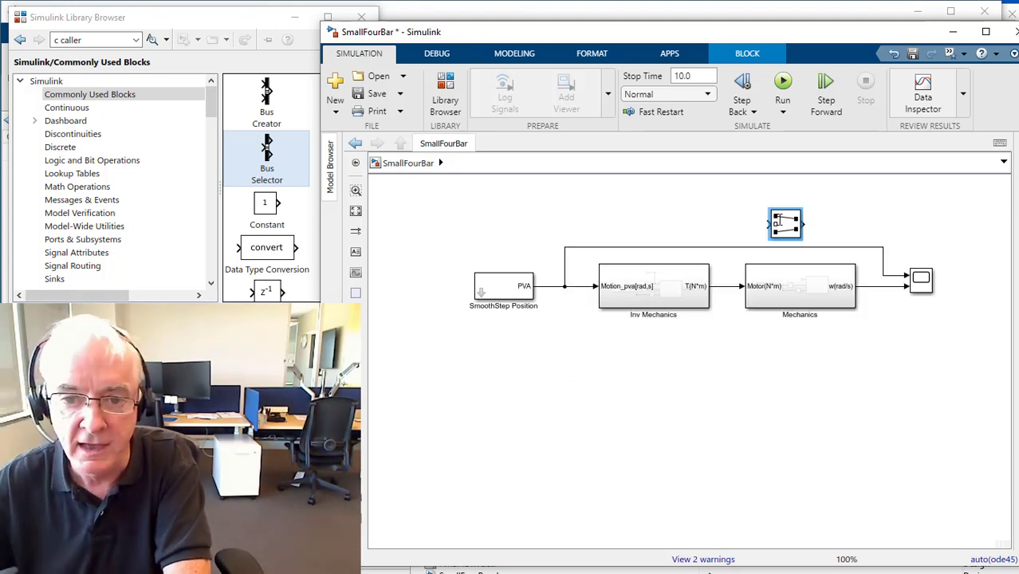
drag(785, 226, 732, 249)
double_click(732, 249)
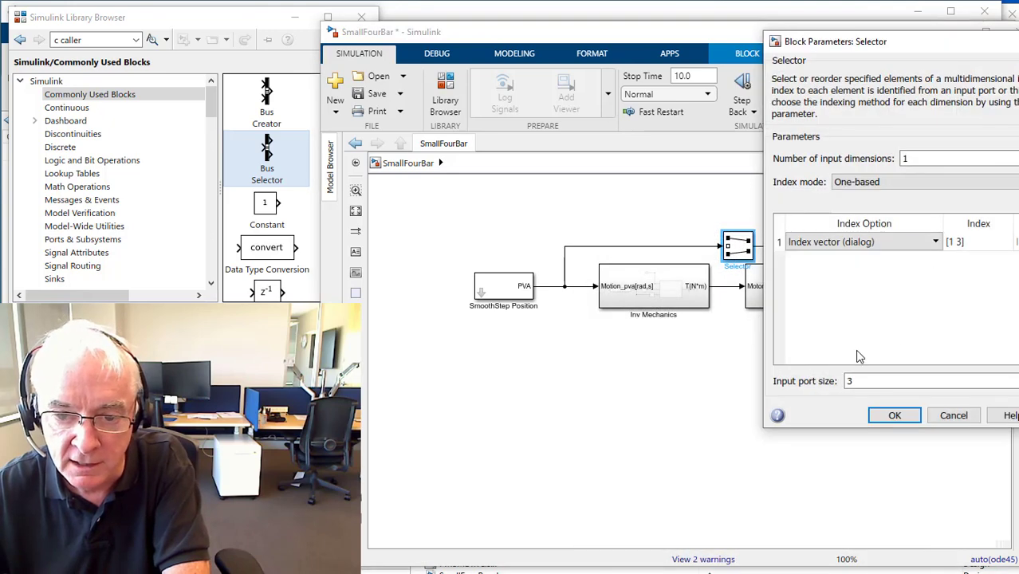
double_click(977, 242)
text(2)
click(894, 415)
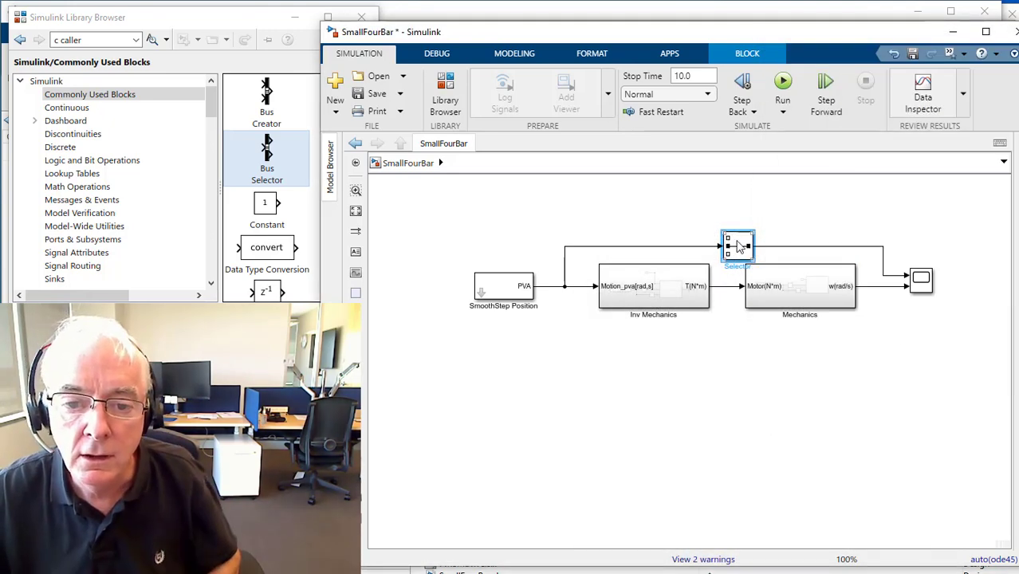
drag(740, 247, 722, 222)
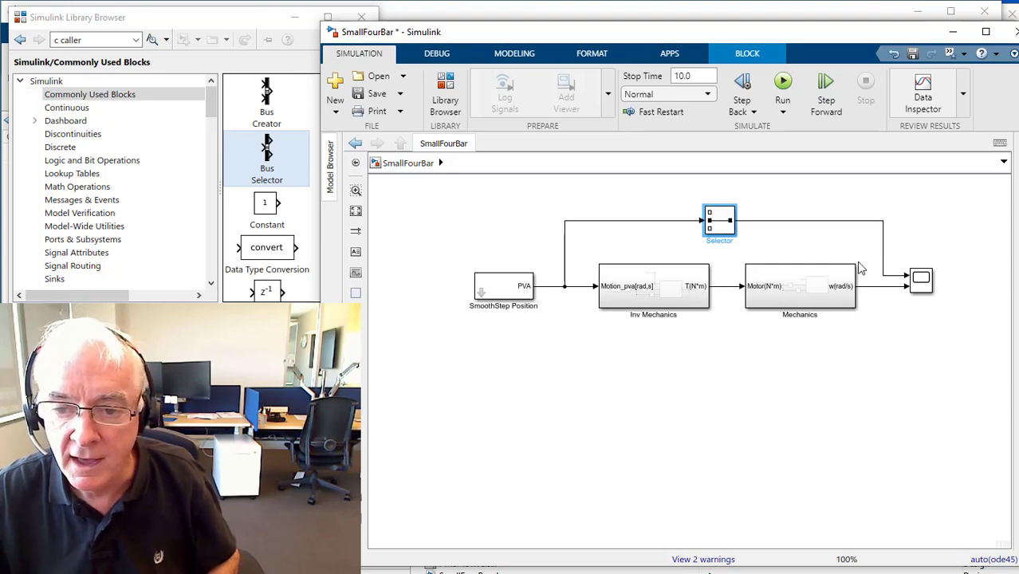
click(922, 280)
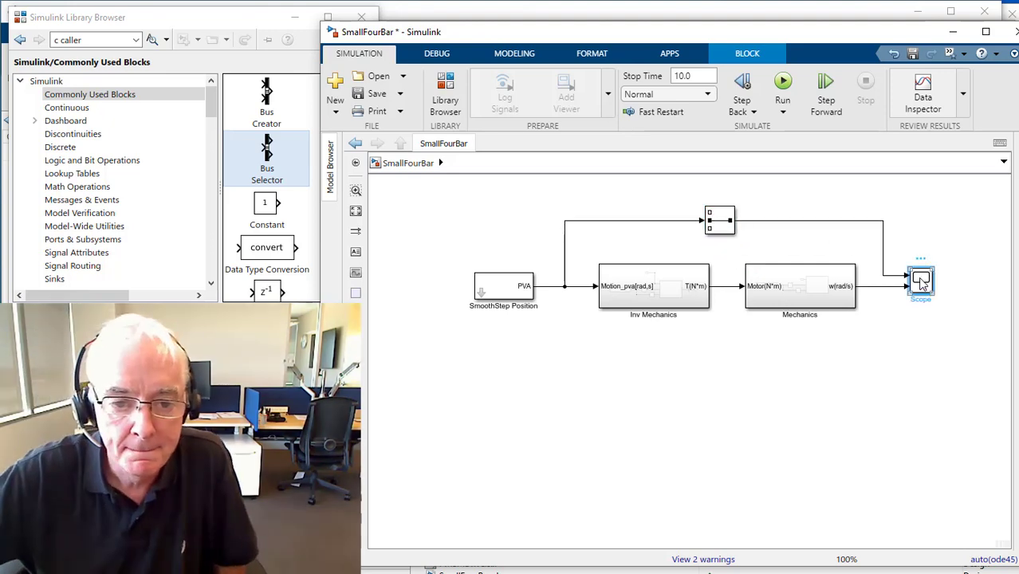
Open the Scope, run SmallFourBar to 10 s, play the four-bar animation, then close Mechanics Explorer.
double_click(921, 280)
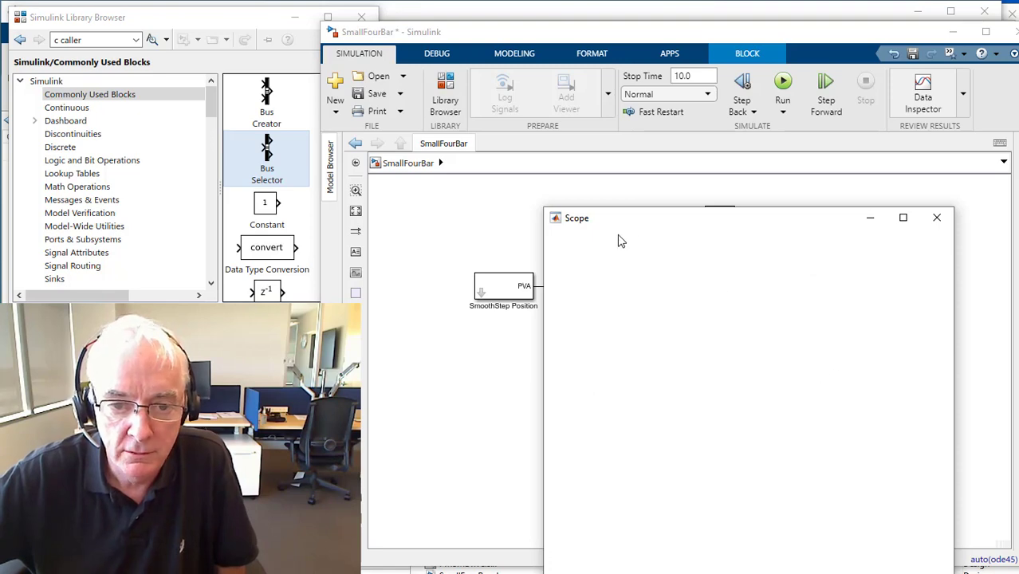
drag(648, 222, 653, 189)
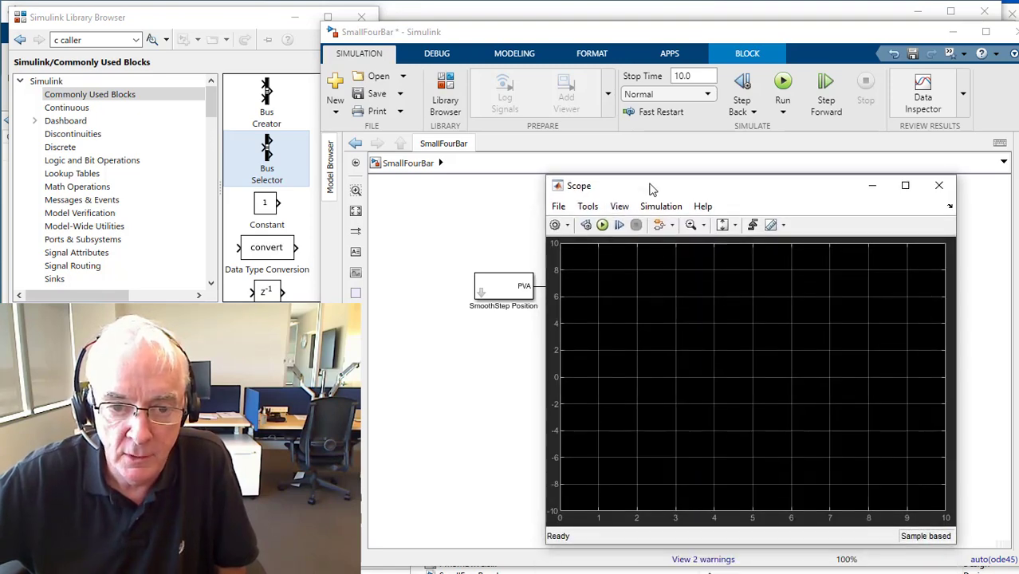
click(600, 224)
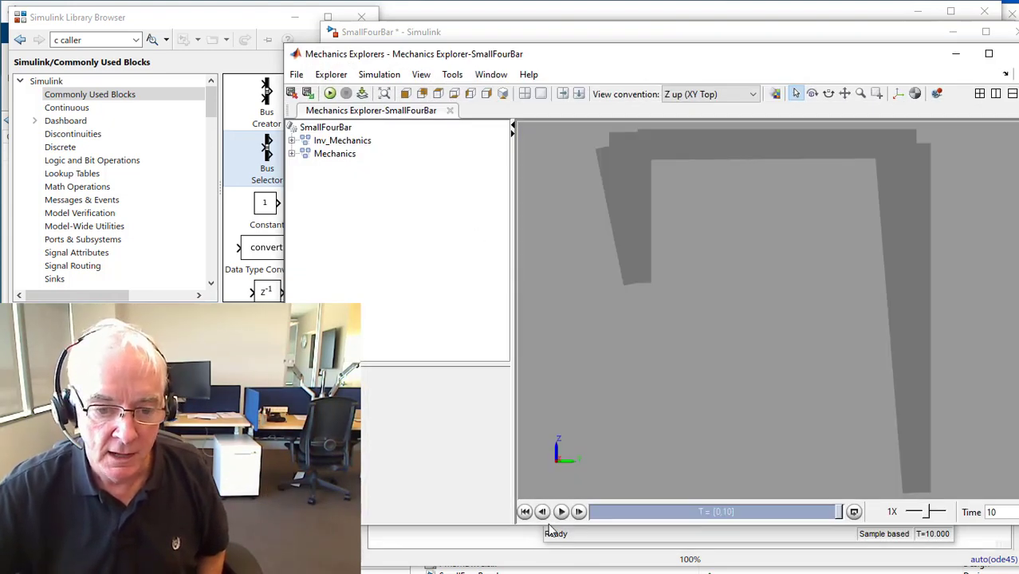
click(560, 511)
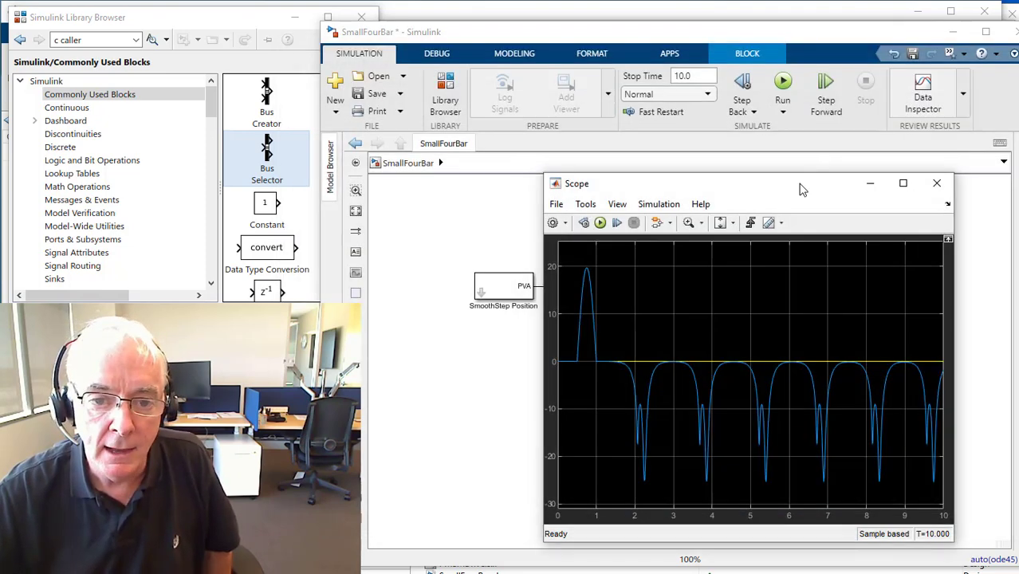
click(1012, 54)
Paste Inv Mechanics and Mechanics from SmallFourBar into P_IncludeMoreMechanics, placed above the diagram.
click(471, 351)
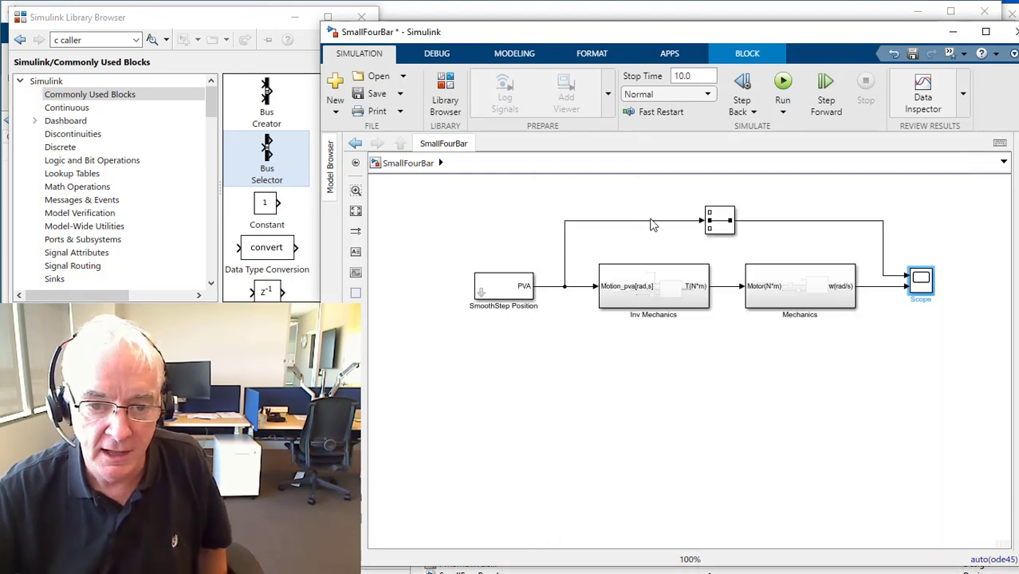
drag(661, 332, 773, 311)
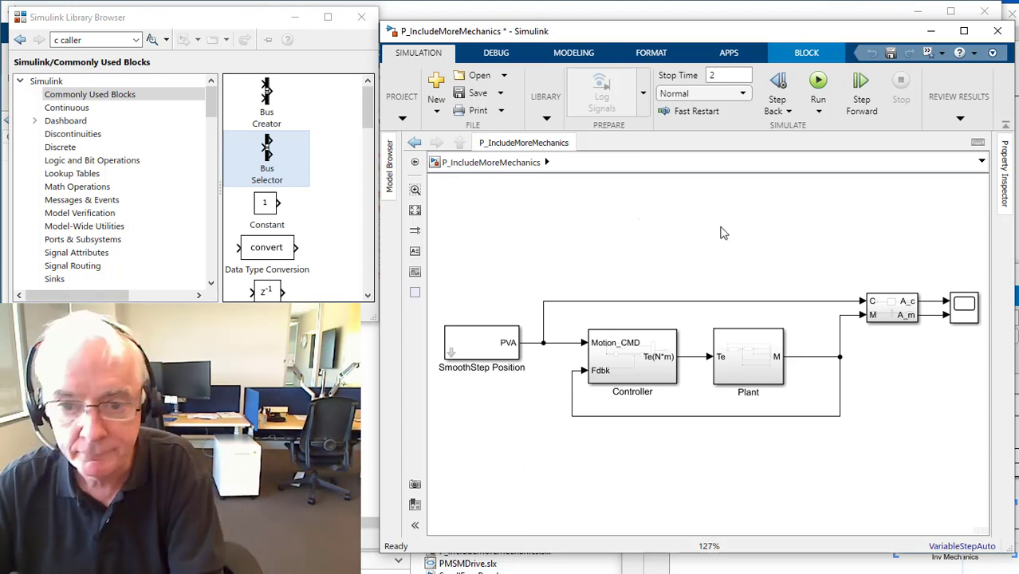
key(ctrl+v)
click(790, 238)
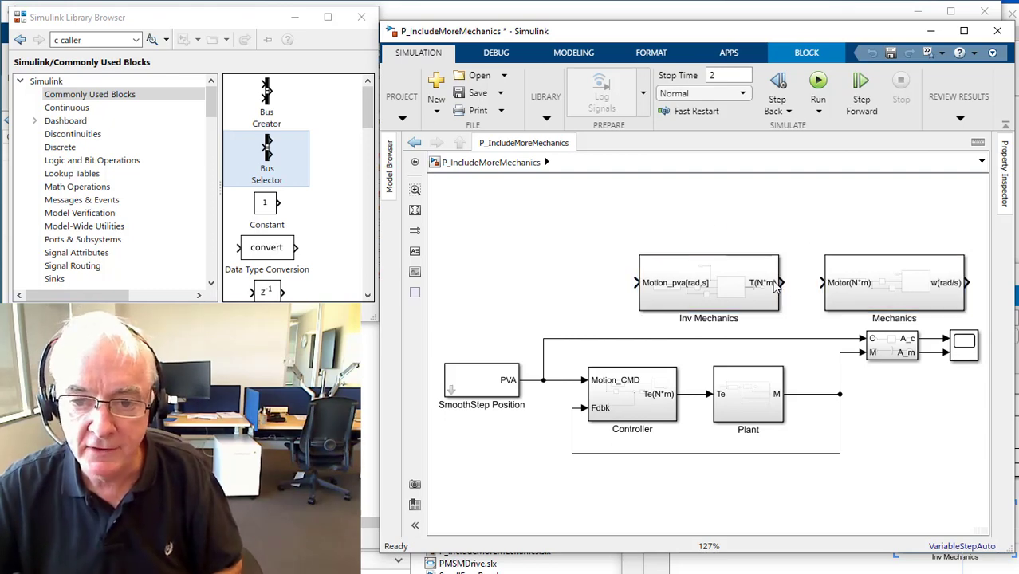
drag(630, 230, 835, 255)
Cut the Mechanics block out of the top level, keeping Inv Mechanics.
click(811, 303)
click(794, 261)
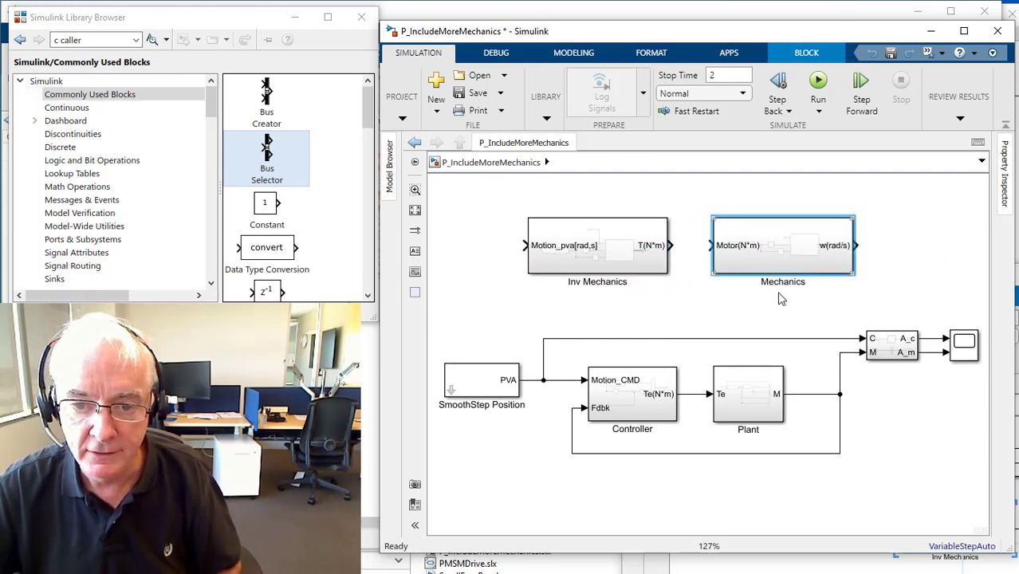
click(749, 407)
click(593, 255)
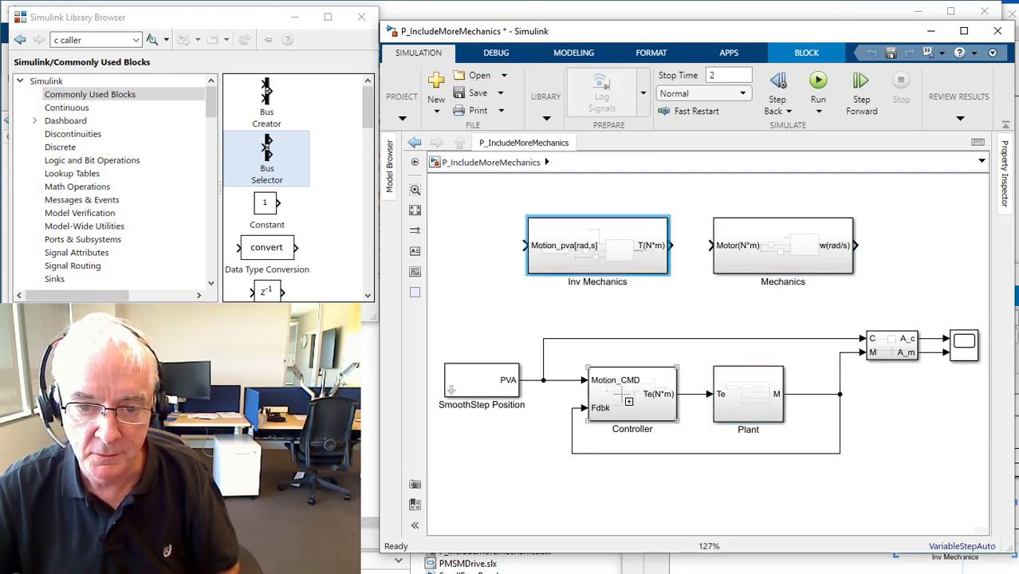
click(632, 392)
click(781, 252)
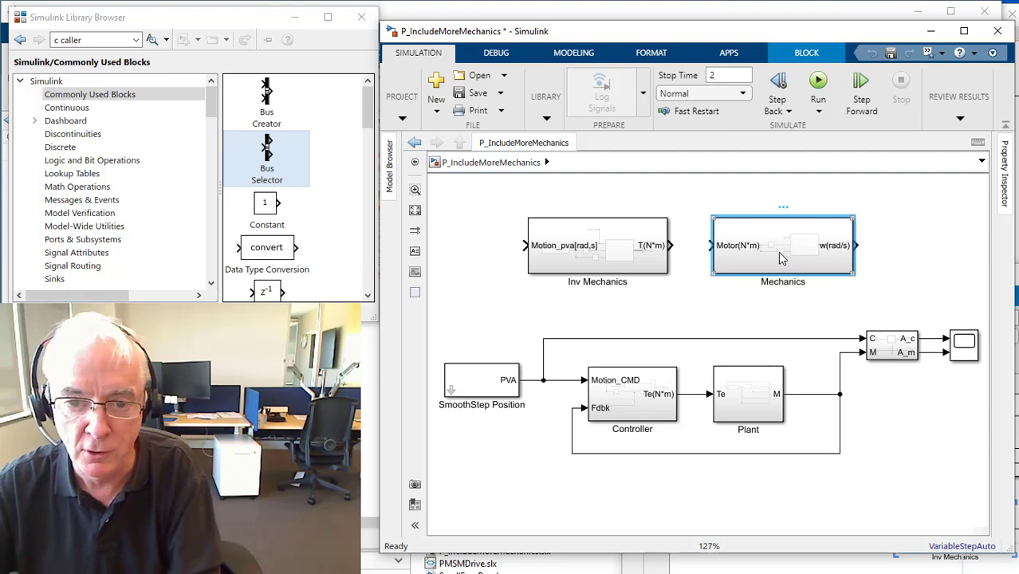
key(Delete)
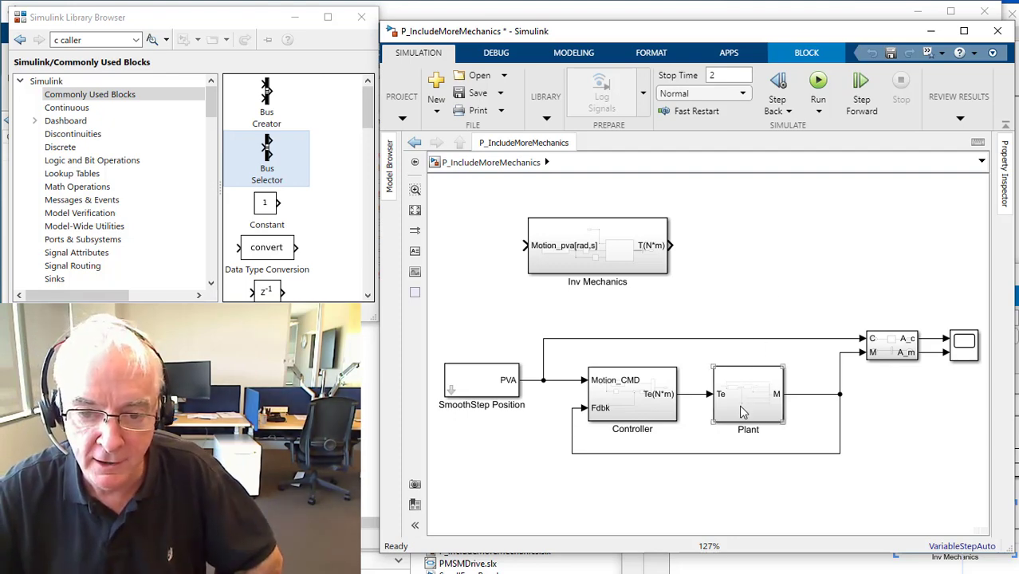
Inside the Plant subsystem, paste the Mechanics block above the diagram.
double_click(742, 411)
key(space)
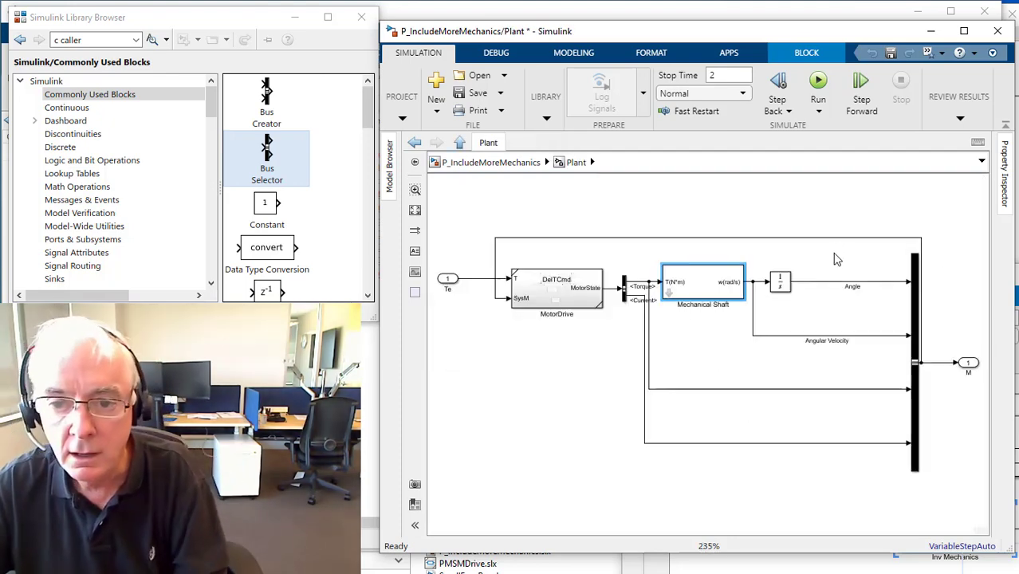
click(857, 214)
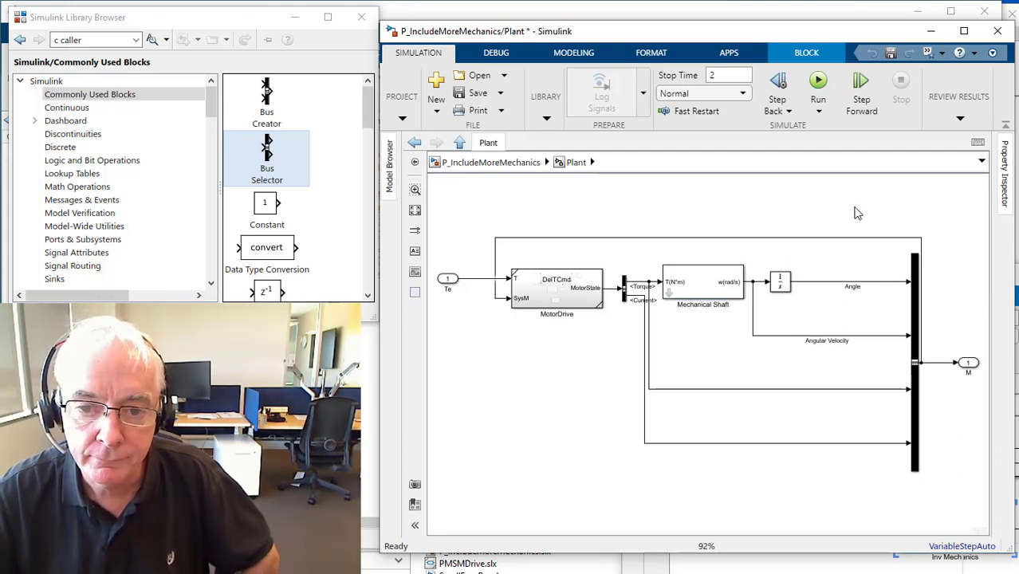
key(ctrl+v)
drag(917, 229, 824, 201)
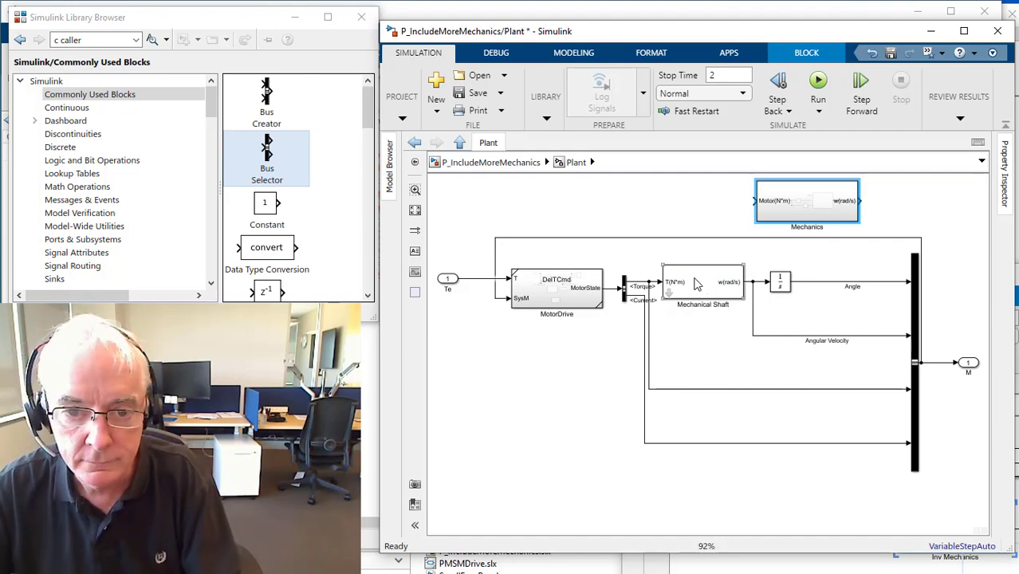
Shrink the pasted Mechanics block to a smaller size.
click(696, 285)
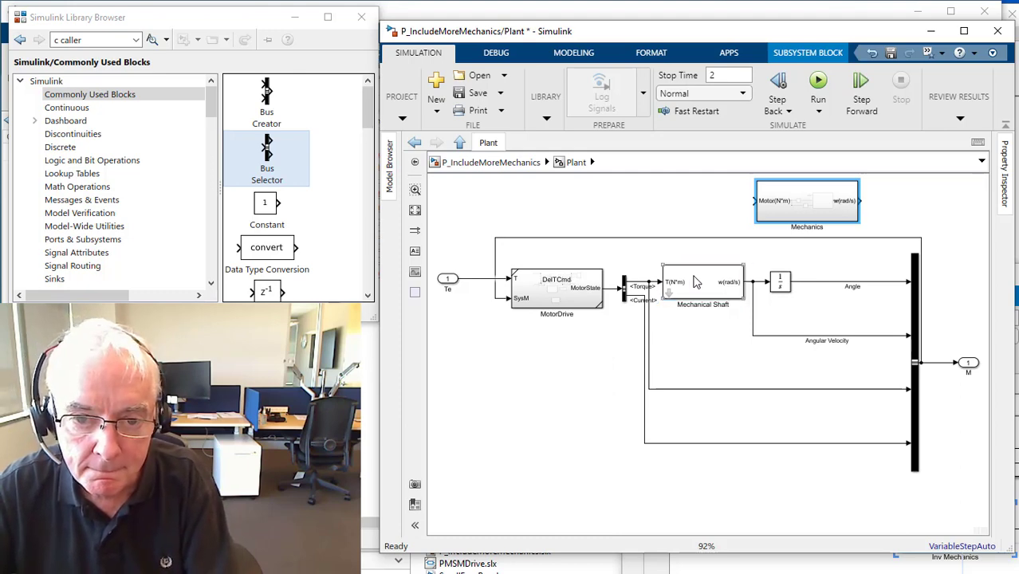
click(698, 326)
click(698, 283)
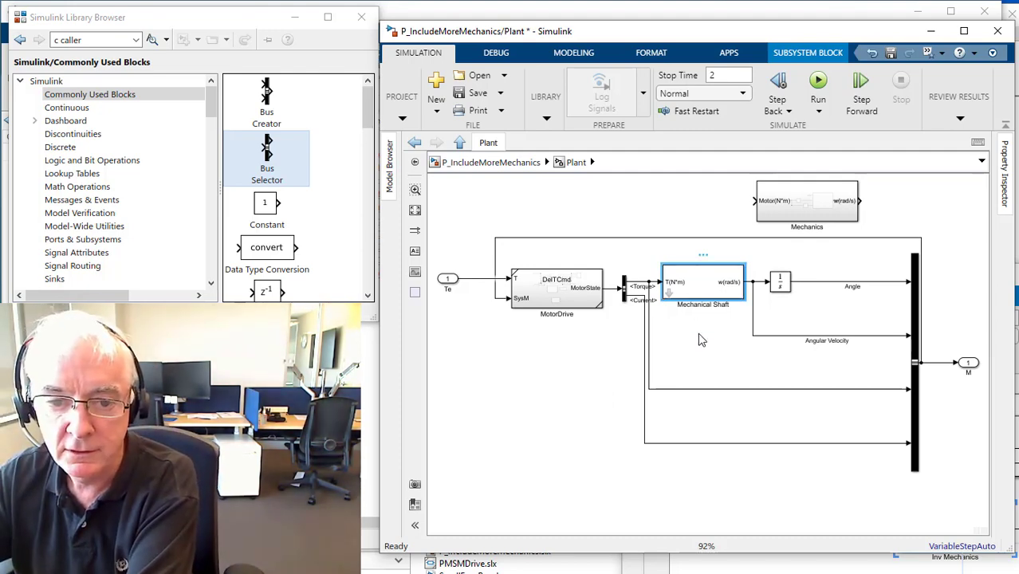
click(672, 210)
click(850, 186)
drag(851, 182, 822, 193)
Delete Mechanical Shaft and put Mechanics in its place between Torque and the integrator.
click(855, 197)
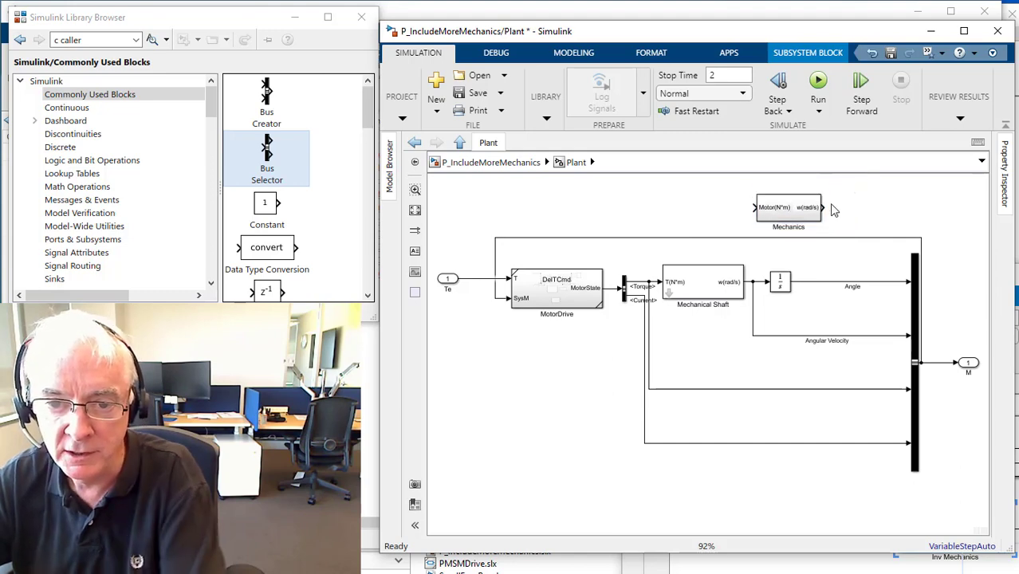
click(705, 287)
key(Delete)
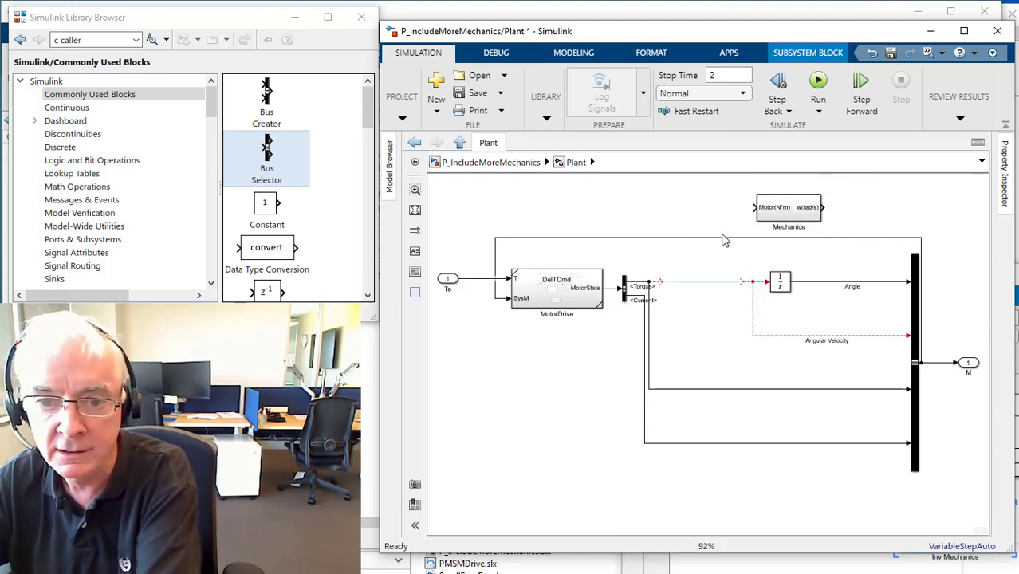
drag(771, 215, 687, 290)
click(698, 216)
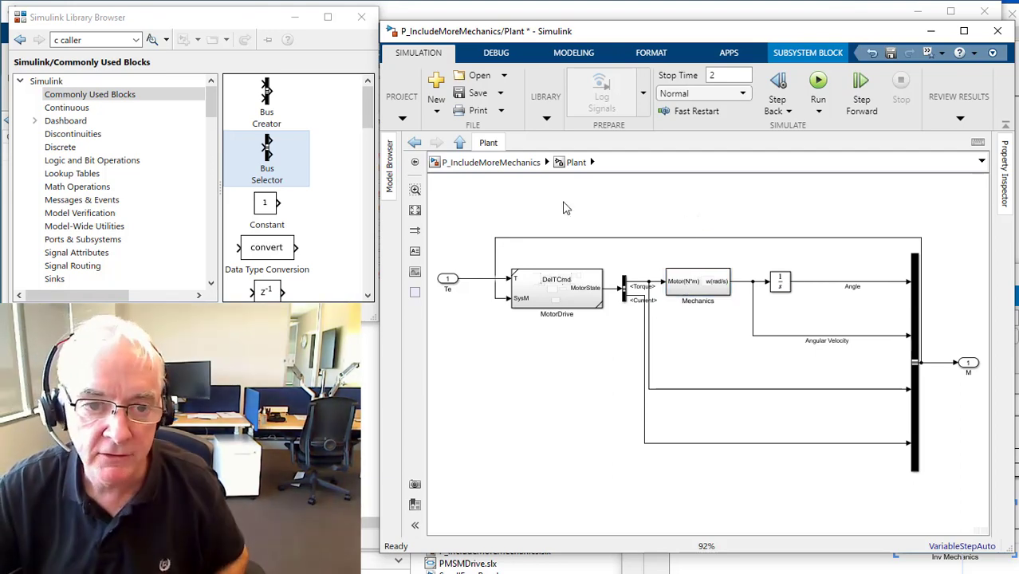
click(527, 164)
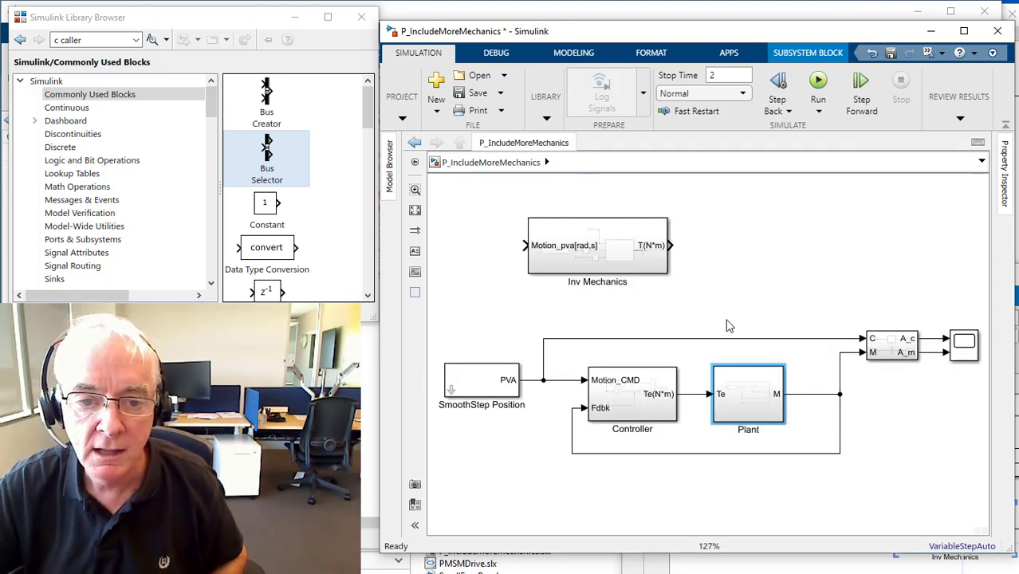
Paste a copy of Inv Mechanics into the Controller subsystem and shrink it.
click(631, 265)
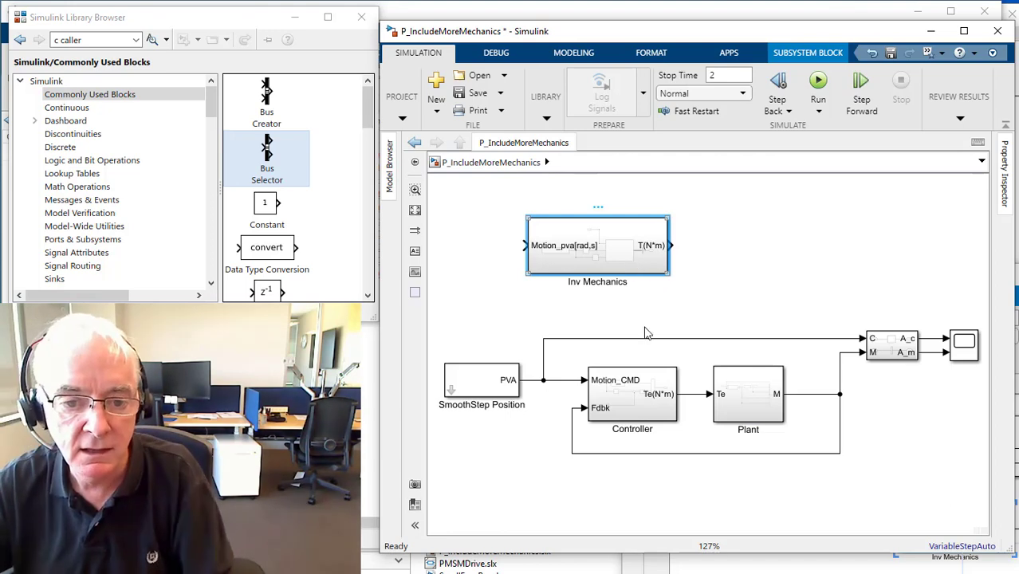
double_click(650, 385)
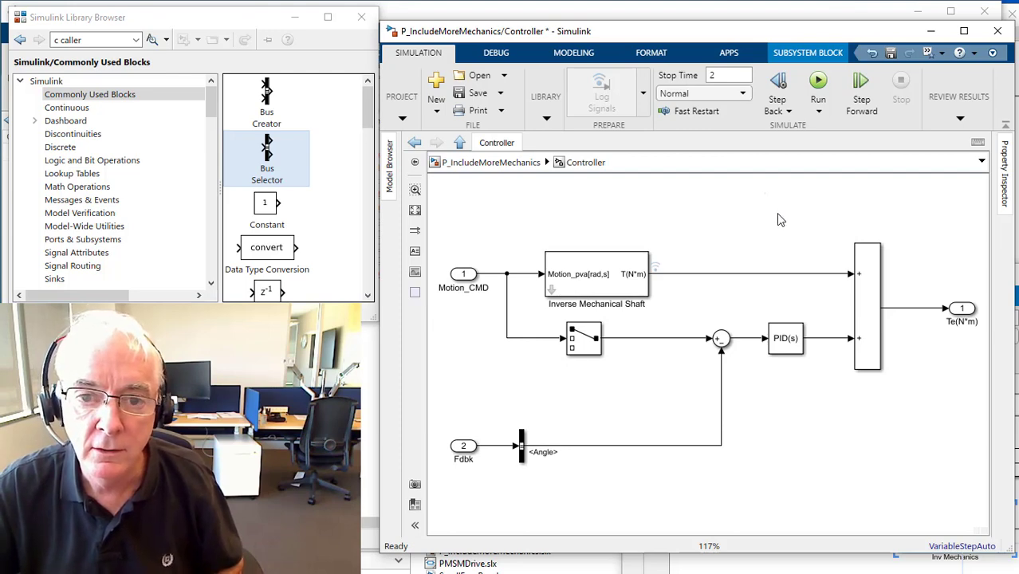
key(ctrl+v)
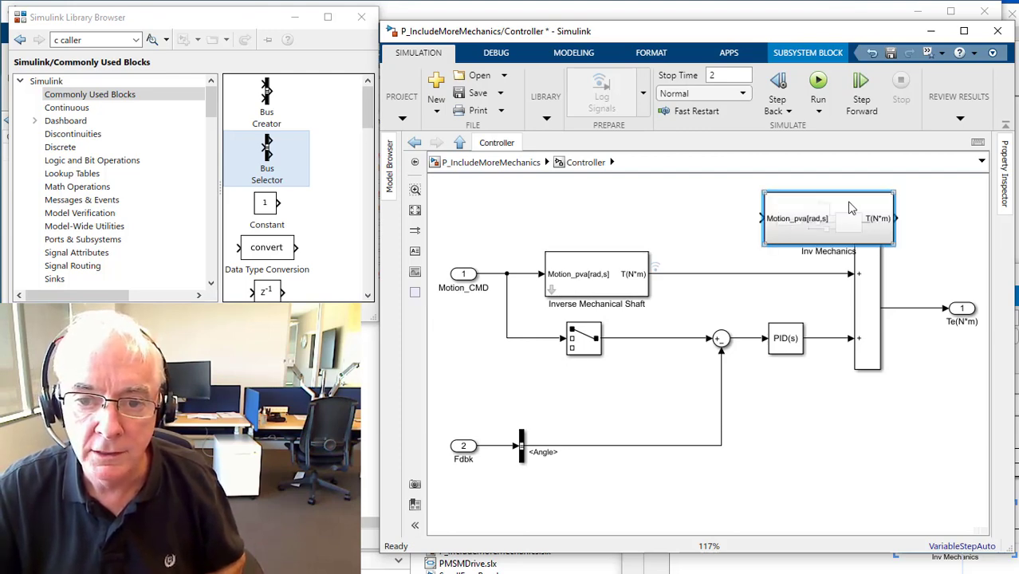
drag(849, 208, 758, 203)
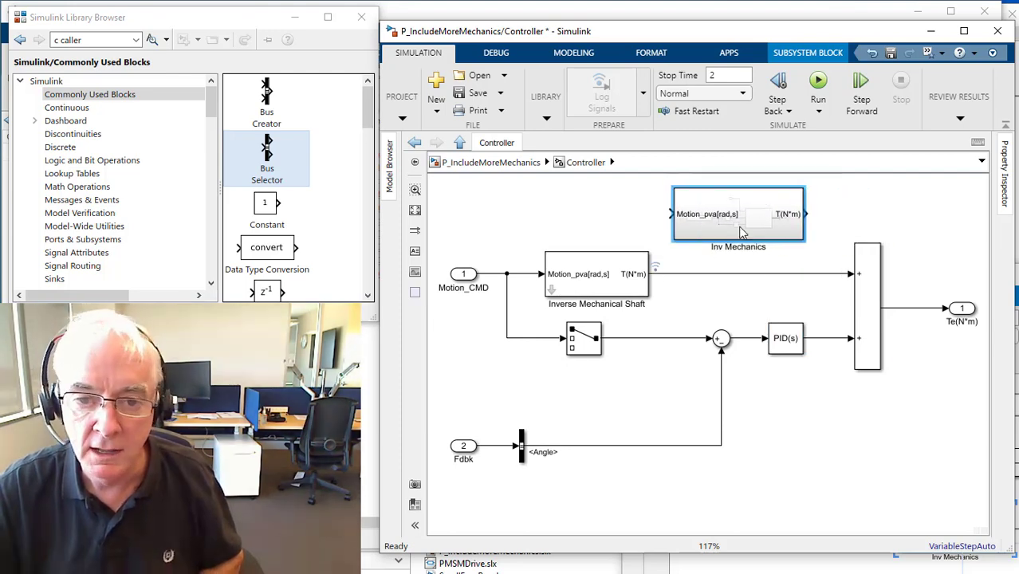
drag(804, 238, 776, 226)
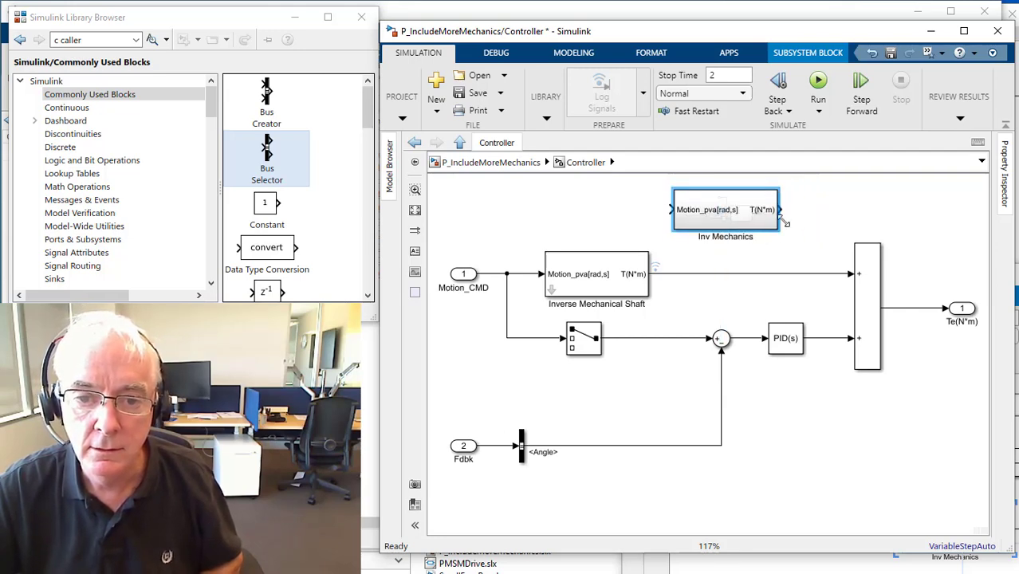
Delete Inverse Mechanical Shaft and drop Inv Mechanics into its position.
click(600, 287)
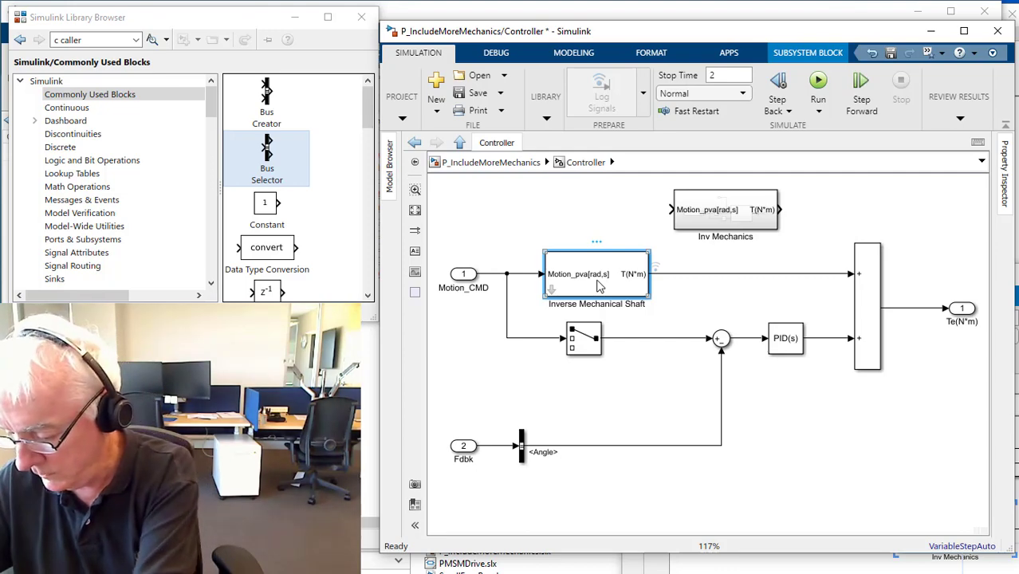
key(Delete)
drag(675, 237, 618, 271)
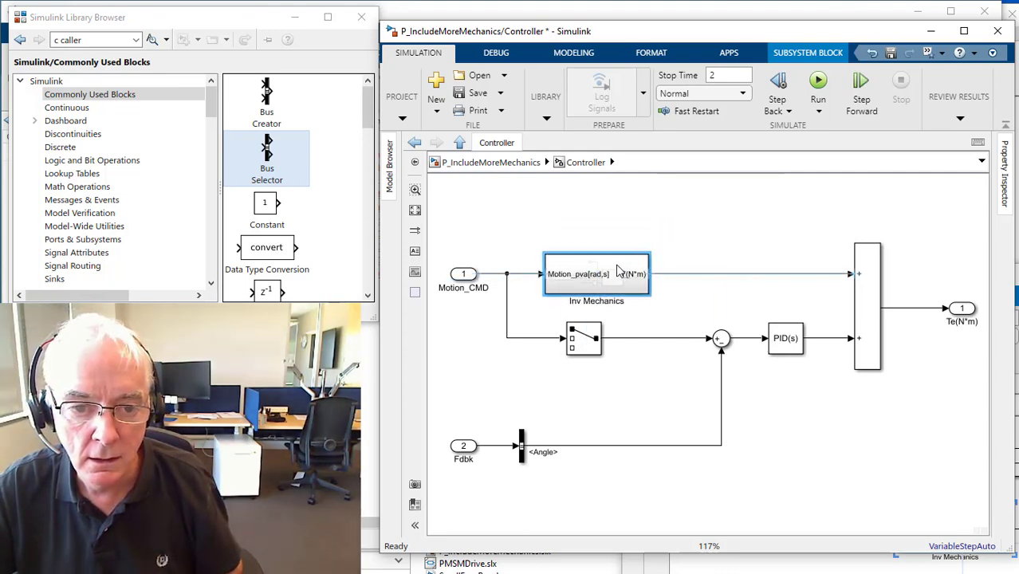
click(513, 209)
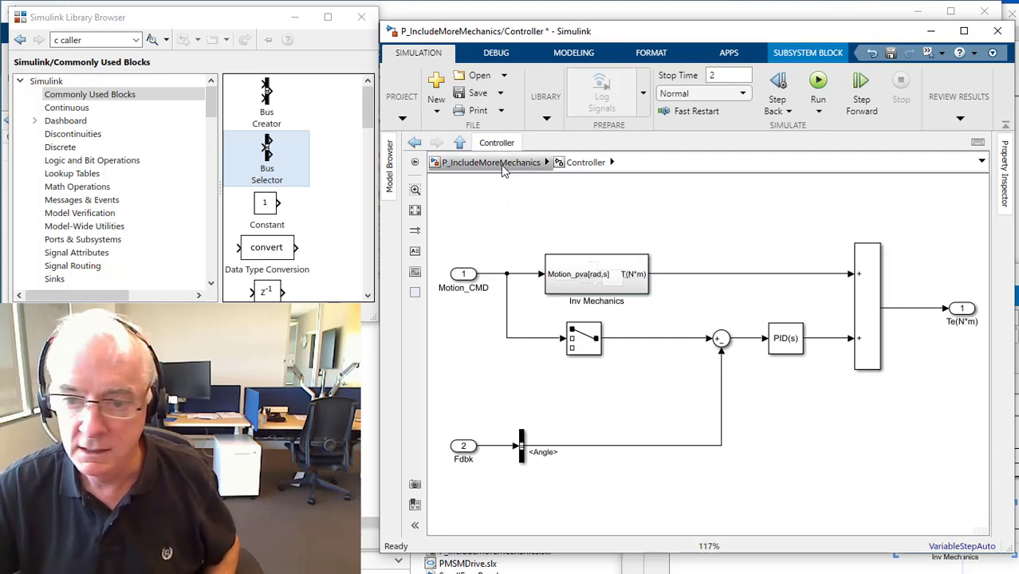
Recheck the Controller's PID block, then return to the P_IncludeMoreMechanics top level.
click(501, 164)
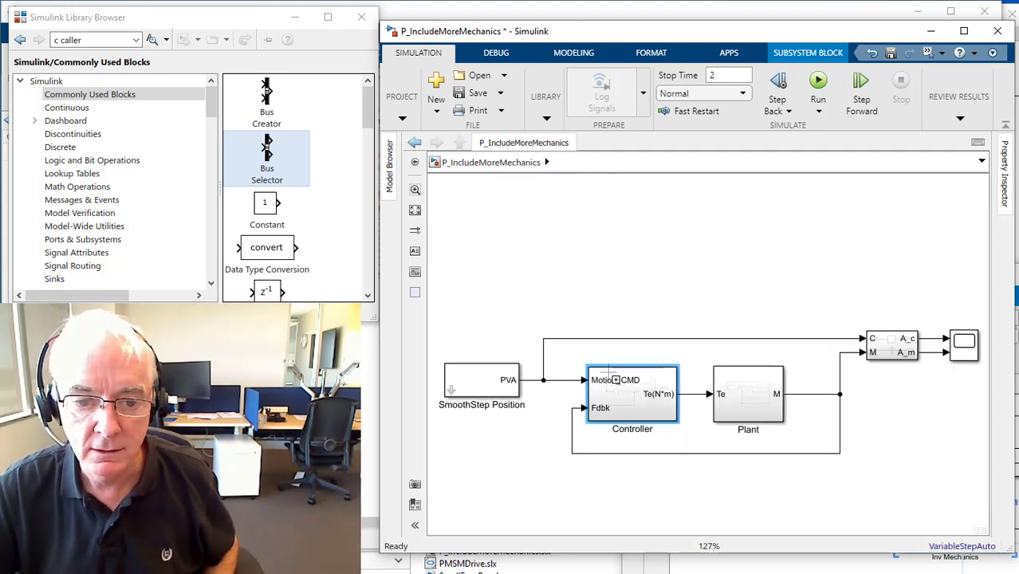
double_click(622, 410)
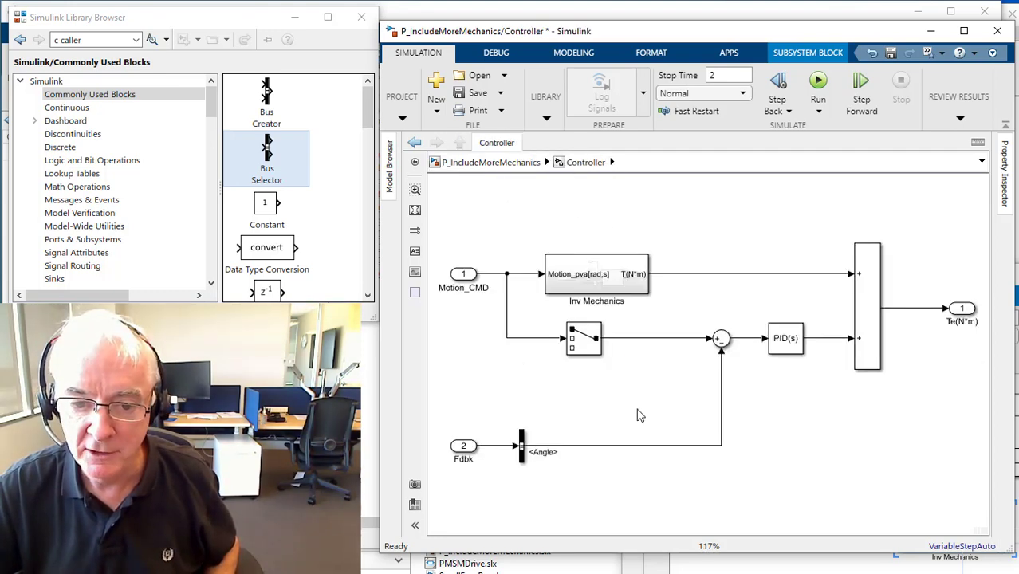
click(794, 343)
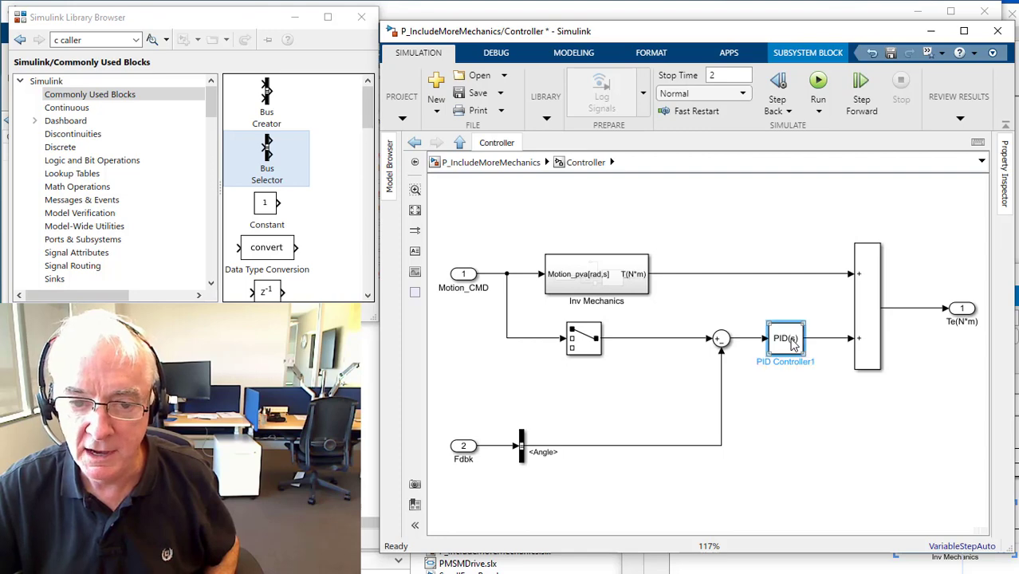
click(507, 163)
Open the Scope2 plot and run the simulation to 2 s.
click(683, 268)
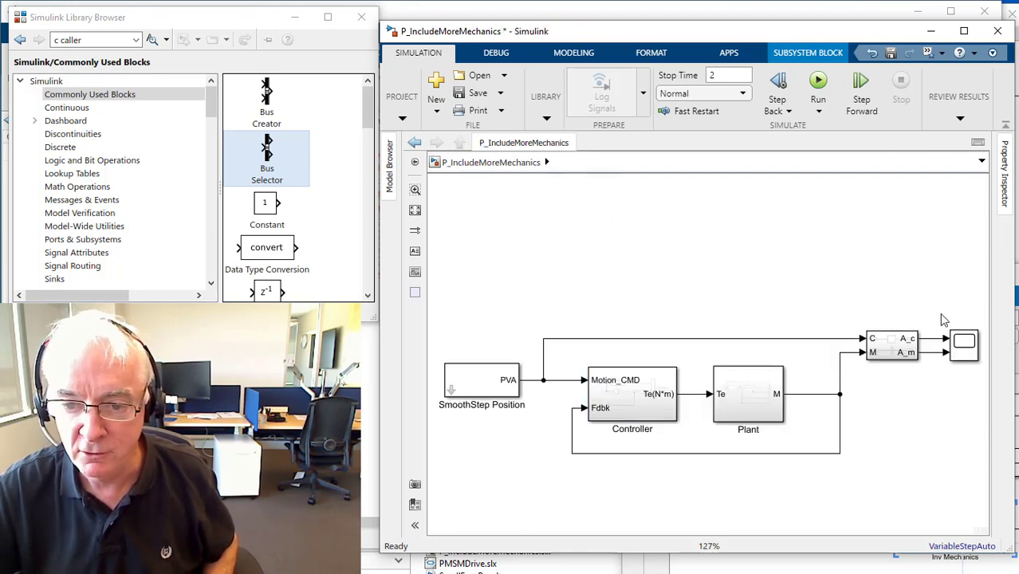
click(966, 351)
double_click(965, 348)
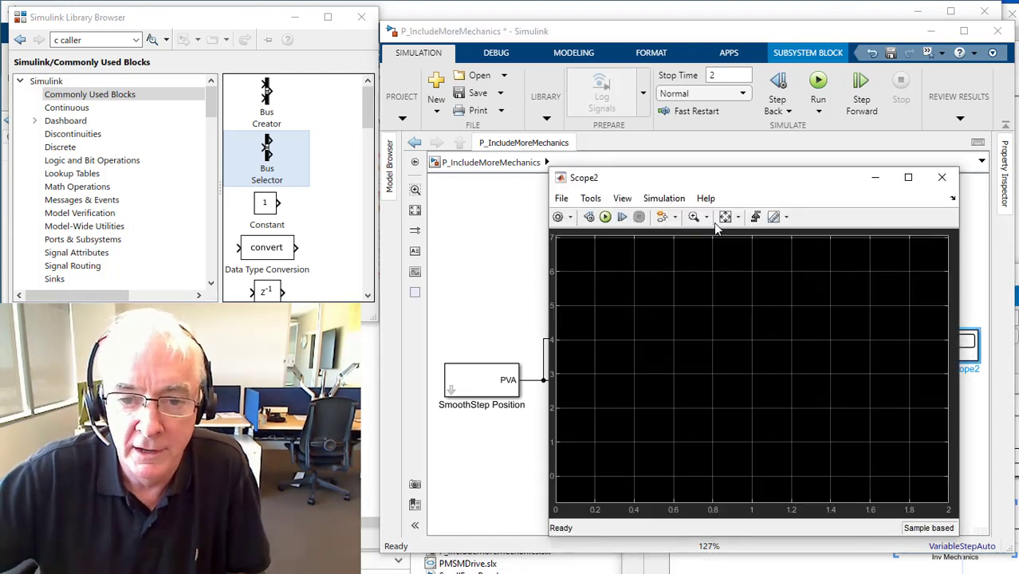
click(604, 219)
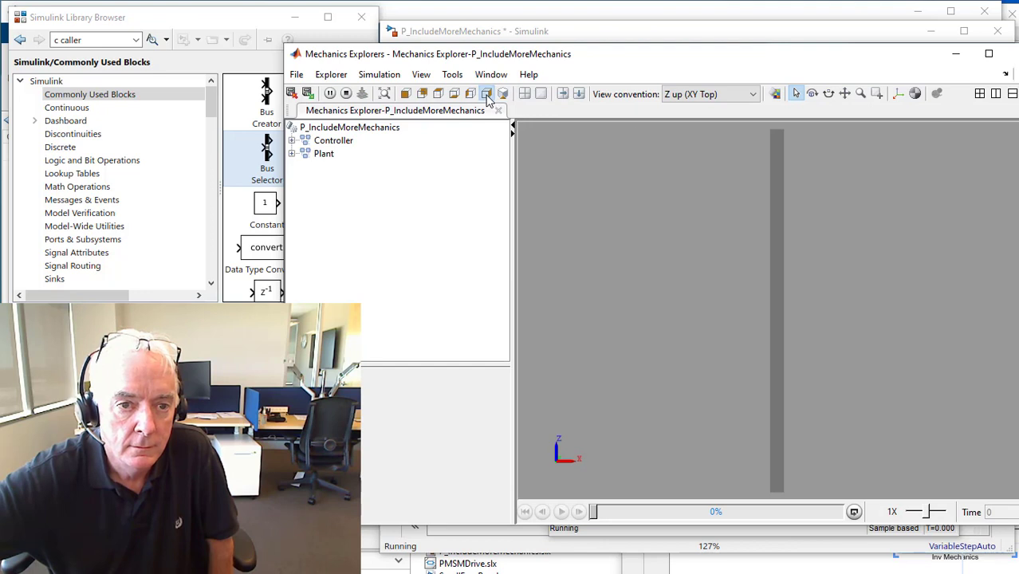
Replay the four-bar animation in Mechanics Explorer, then close Mechanics Explorer.
click(487, 94)
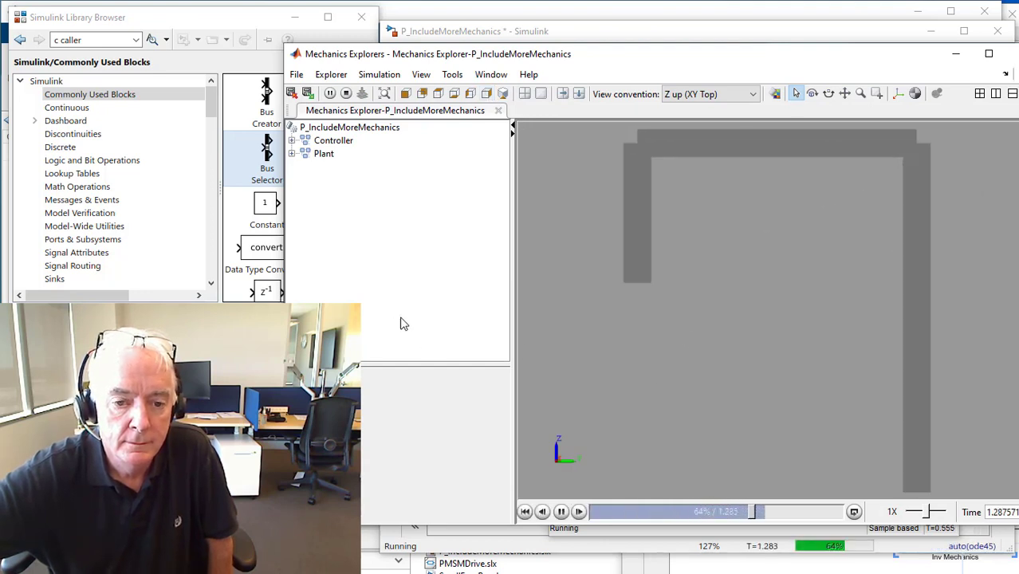
click(525, 512)
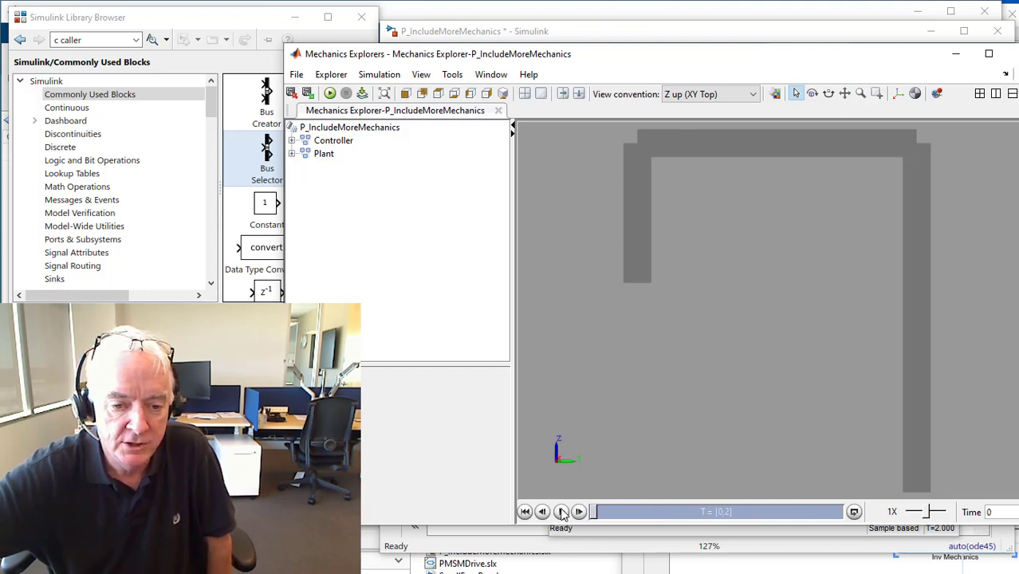
click(561, 512)
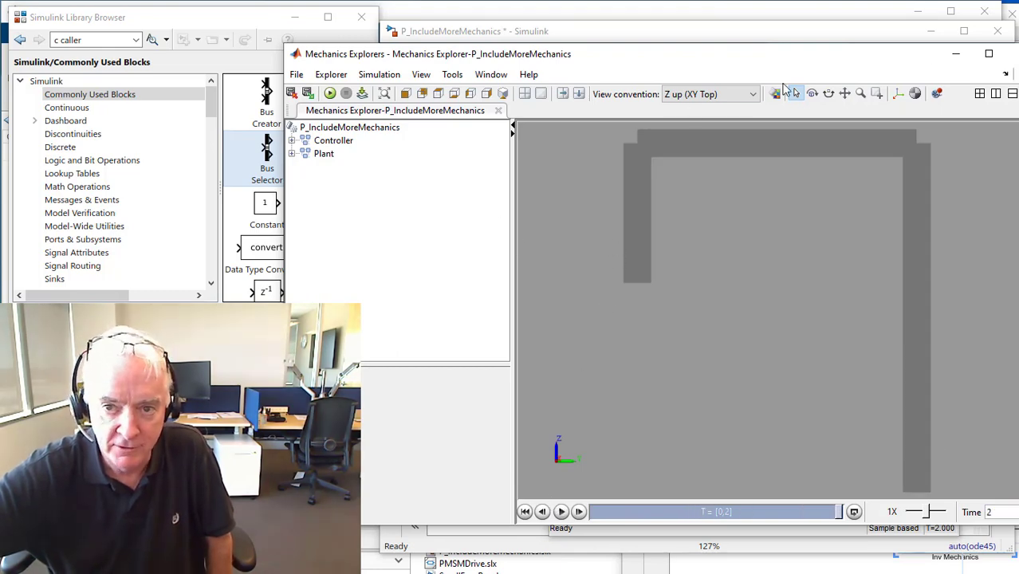
click(1010, 53)
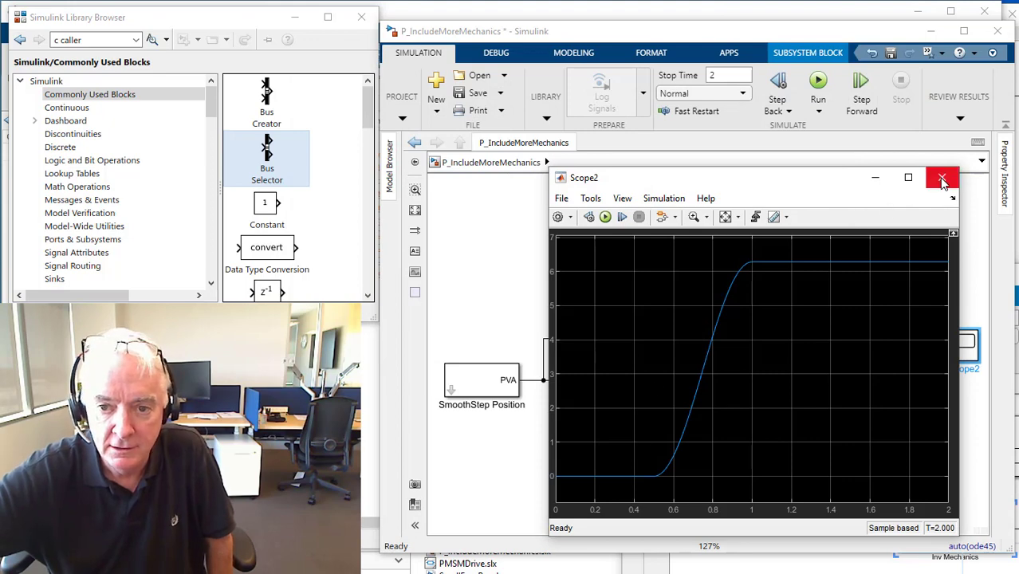
Close the Scope2 window, reopen it once, and close it again.
click(942, 177)
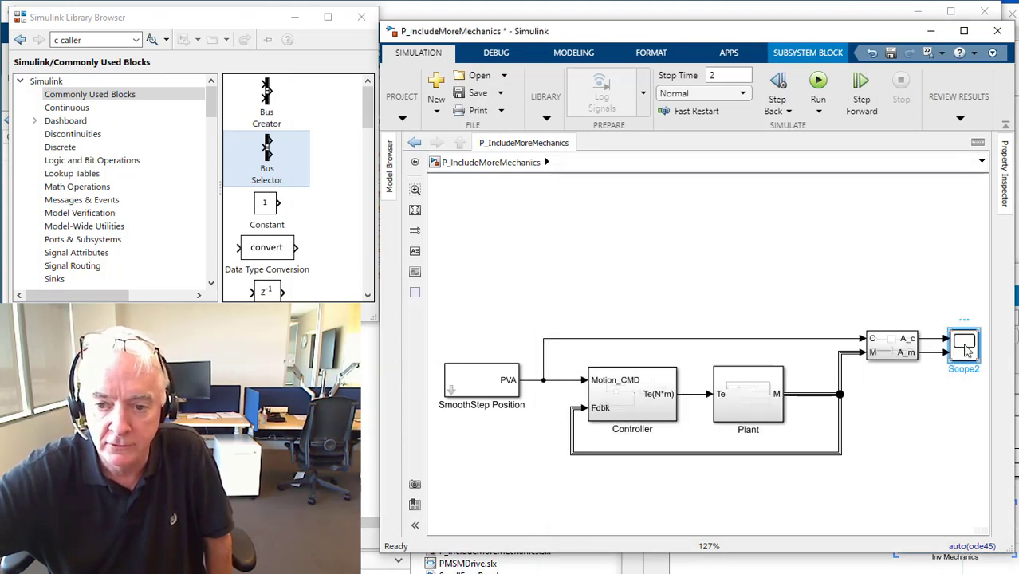
double_click(964, 347)
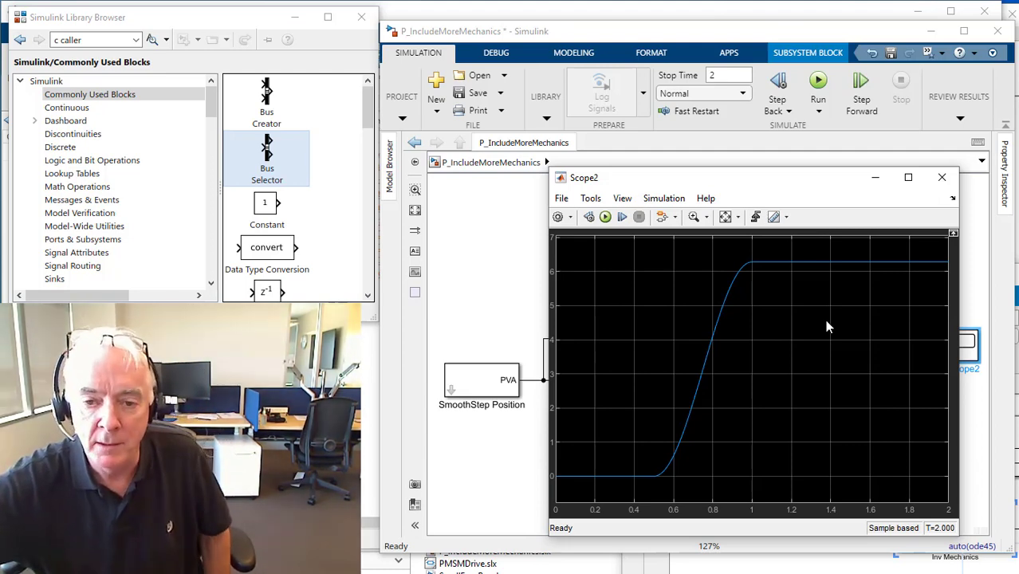
click(941, 177)
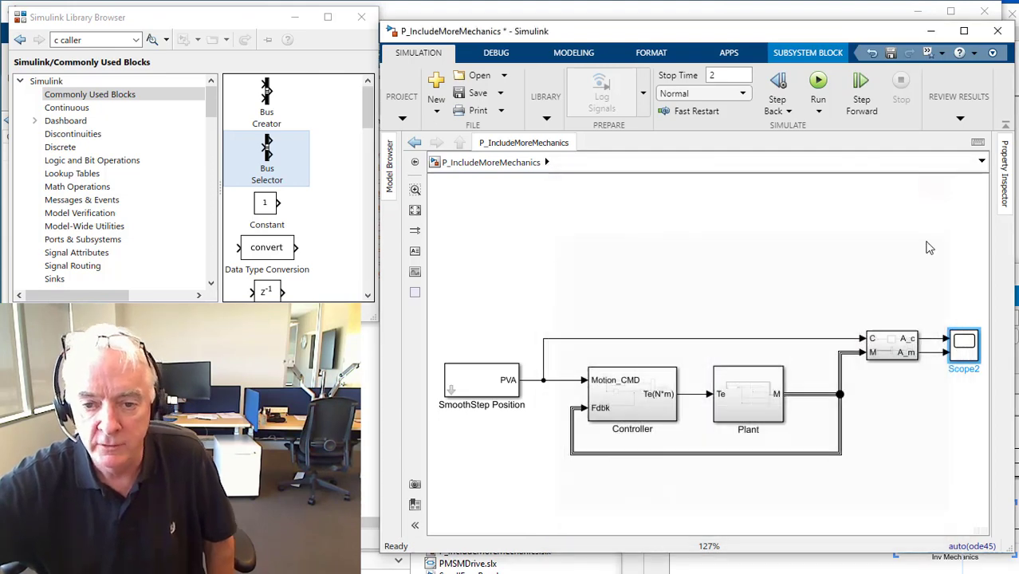